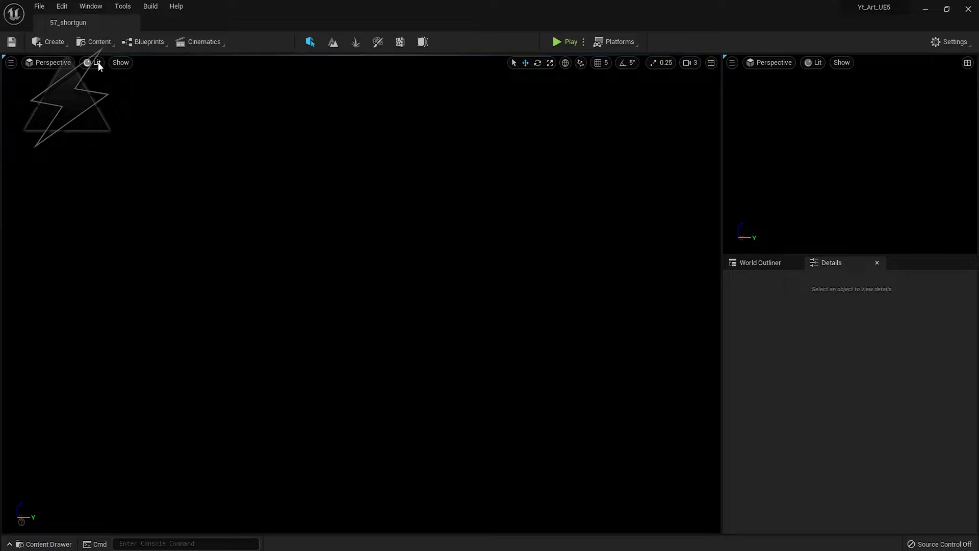
- Switch the viewport to Unlit and rotate the brick wall to about 178°
click(97, 63)
click(115, 101)
click(294, 447)
key(e)
drag(348, 449, 357, 461)
- Alt-drag a copy of the wall and butt it flush beside the original
key(w)
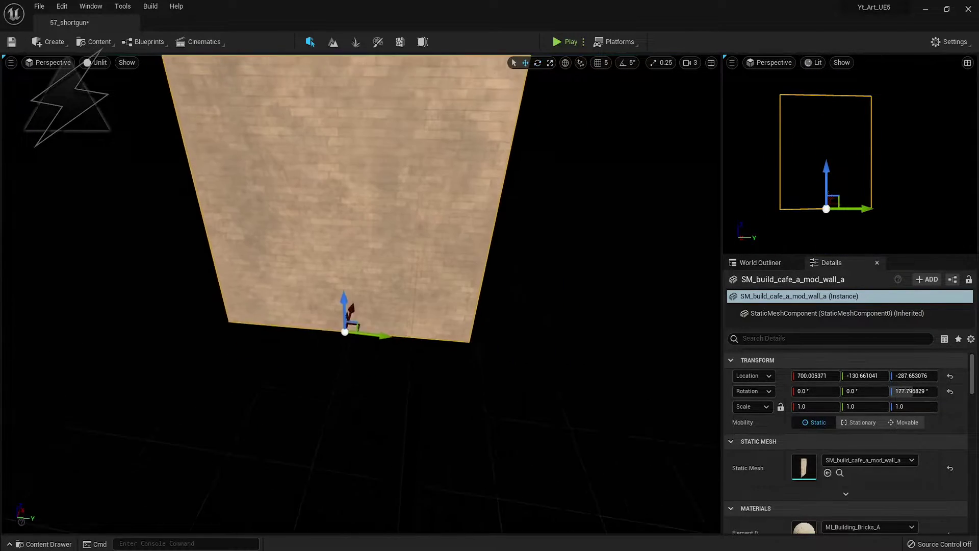
drag(351, 309, 523, 323)
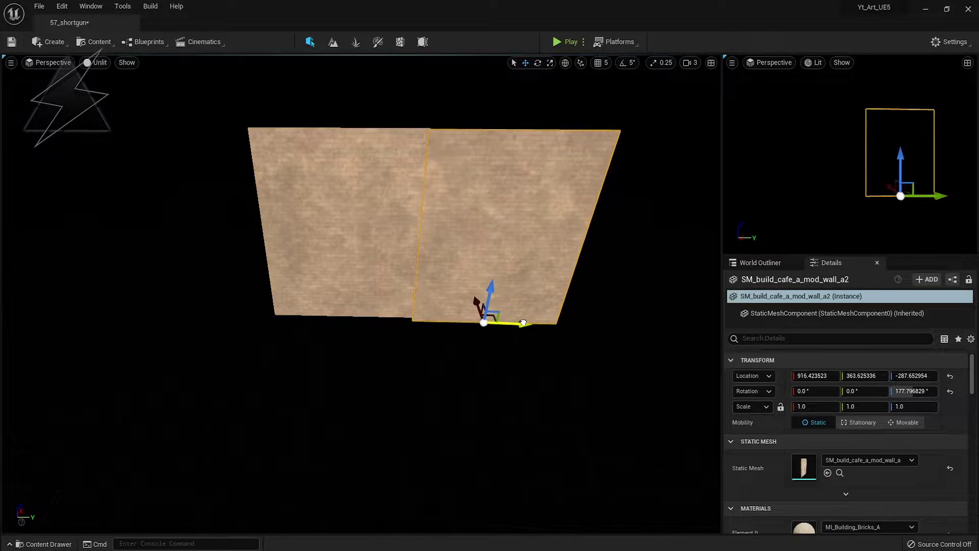
right_drag(420, 341, 443, 422)
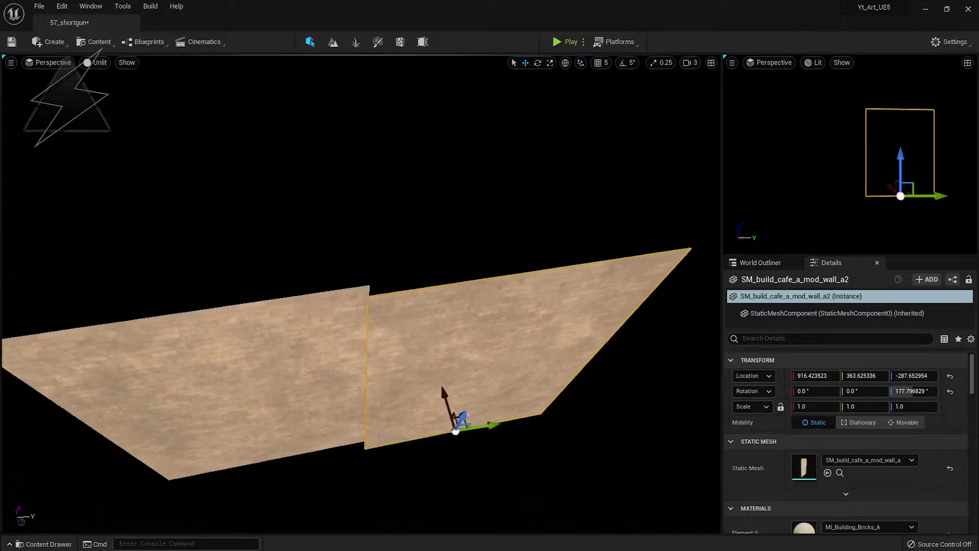
drag(443, 423, 443, 414)
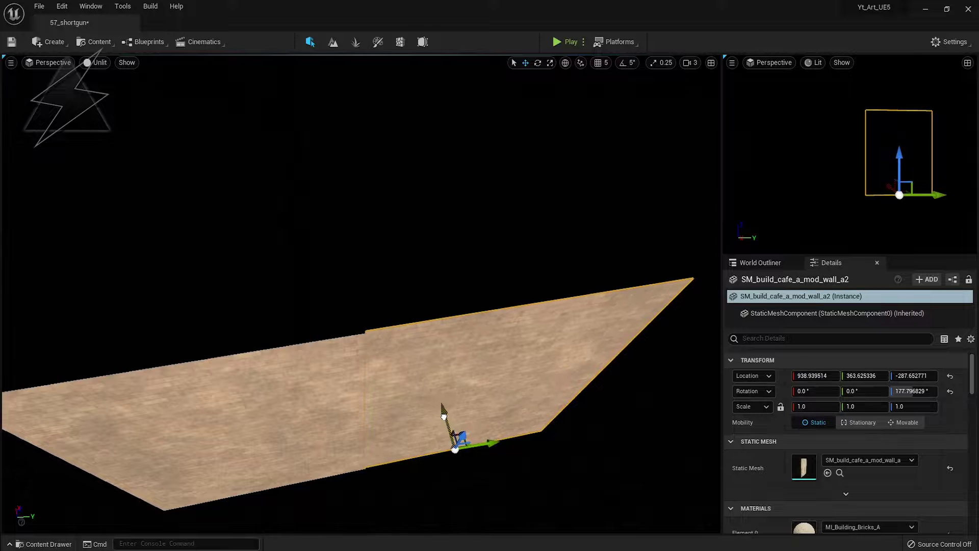
click(427, 327)
right_drag(427, 328, 428, 306)
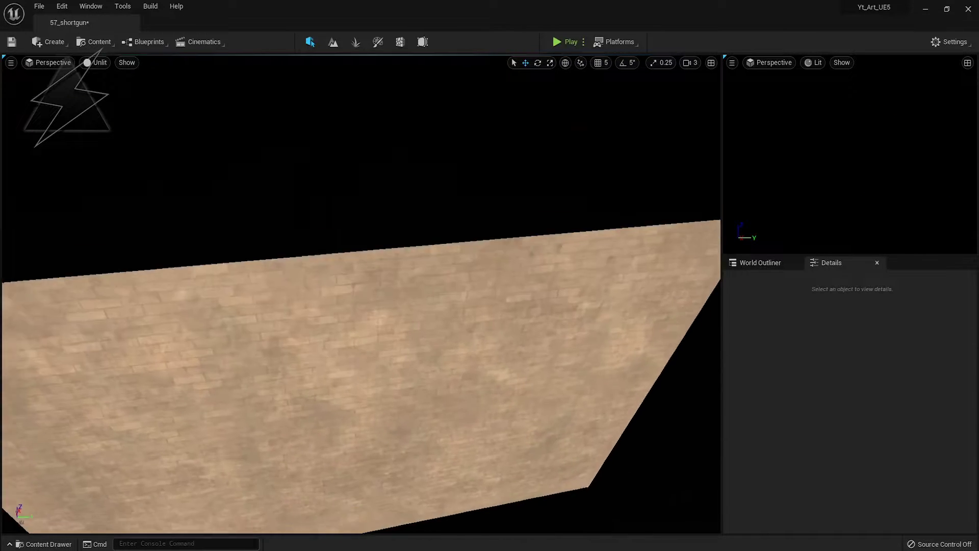
scroll(298, 327, down, 6)
scroll(298, 326, down, 4)
- Duplicate the wall along X and rotate the copy about 88° into a corner
click(297, 326)
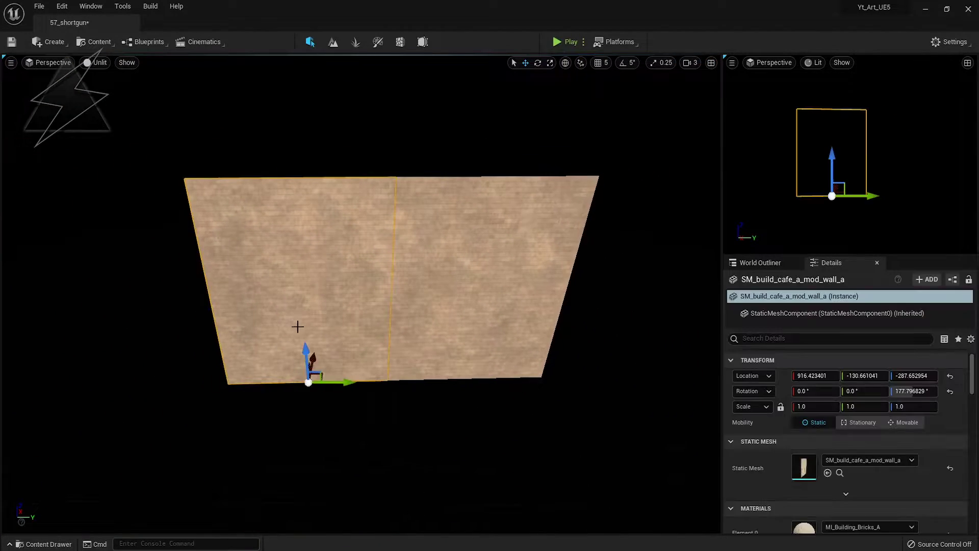
mouse_move(316, 356)
alt+mouse_down()
mouse_move(344, 443)
mouse_move(193, 454)
alt+mouse_up()
key(e)
drag(173, 418, 89, 453)
- Slide the corner wall along Y to meet the back wall, then drag SM_Table_01 in
key(w)
drag(204, 455, 228, 457)
right_drag(228, 454, 306, 408)
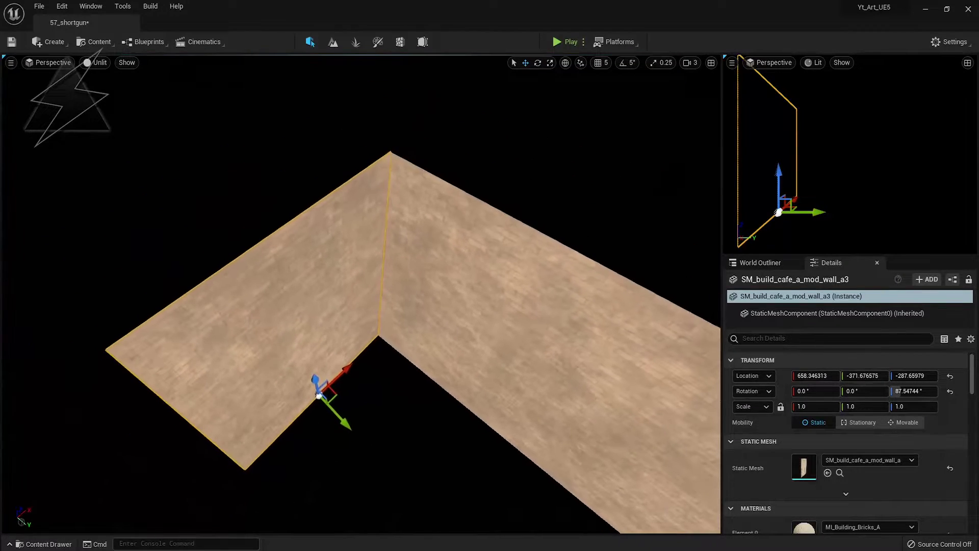
right_drag(228, 451, 228, 451)
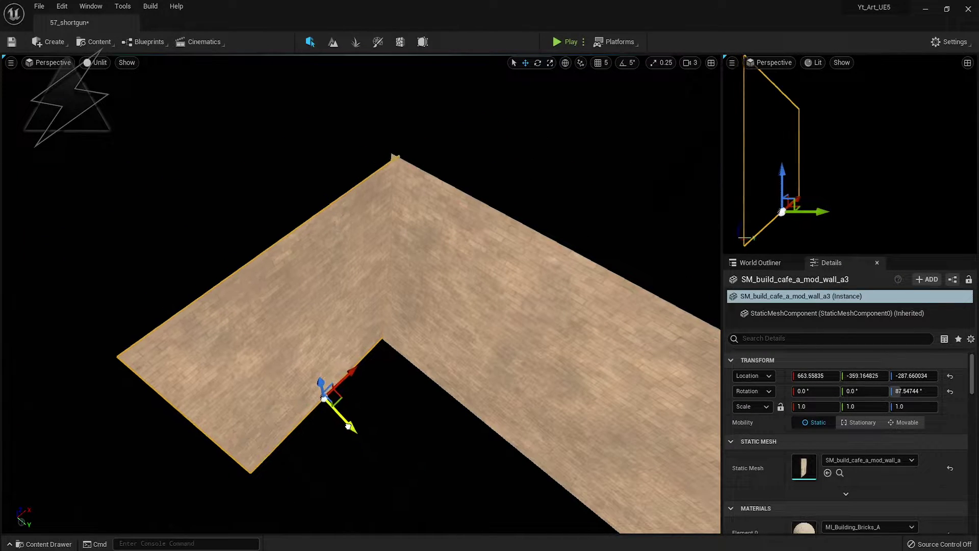
drag(338, 374, 331, 392)
right_drag(331, 392, 306, 387)
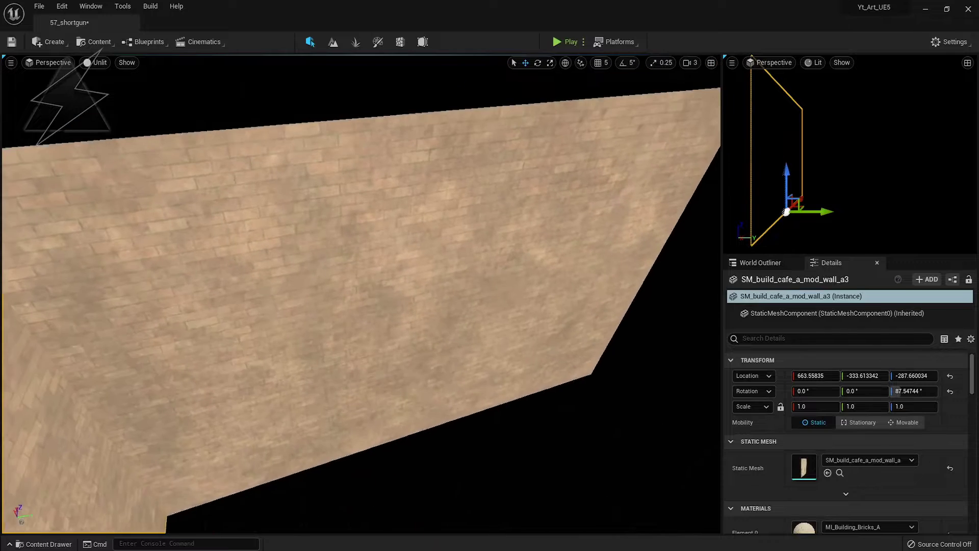
right_drag(454, 361, 454, 361)
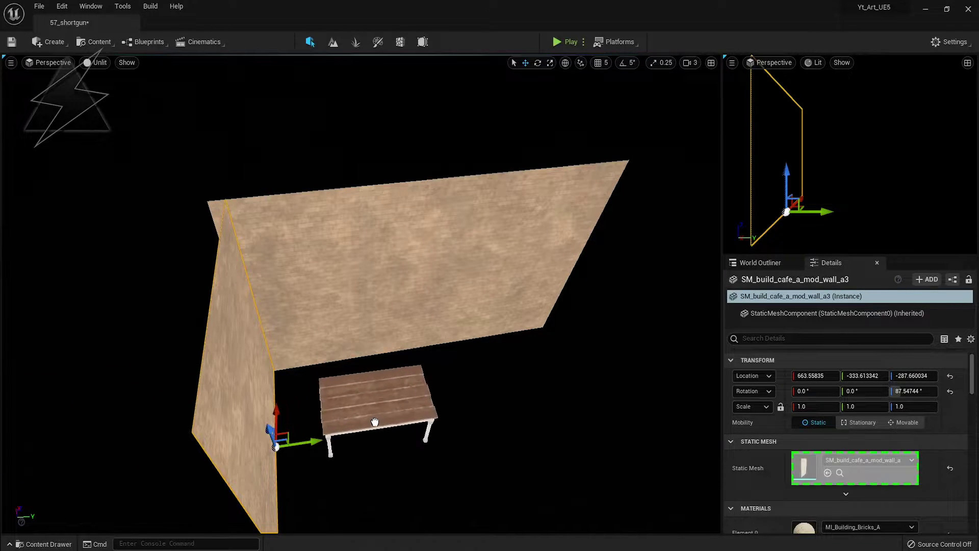
mouse_move(283, 426)
mouse_down()
mouse_move(403, 451)
mouse_move(470, 272)
mouse_move(468, 309)
mouse_move(455, 320)
mouse_move(449, 266)
mouse_move(462, 359)
mouse_up()
- Frame the new table and give it a slight turn and slide along X
key(f)
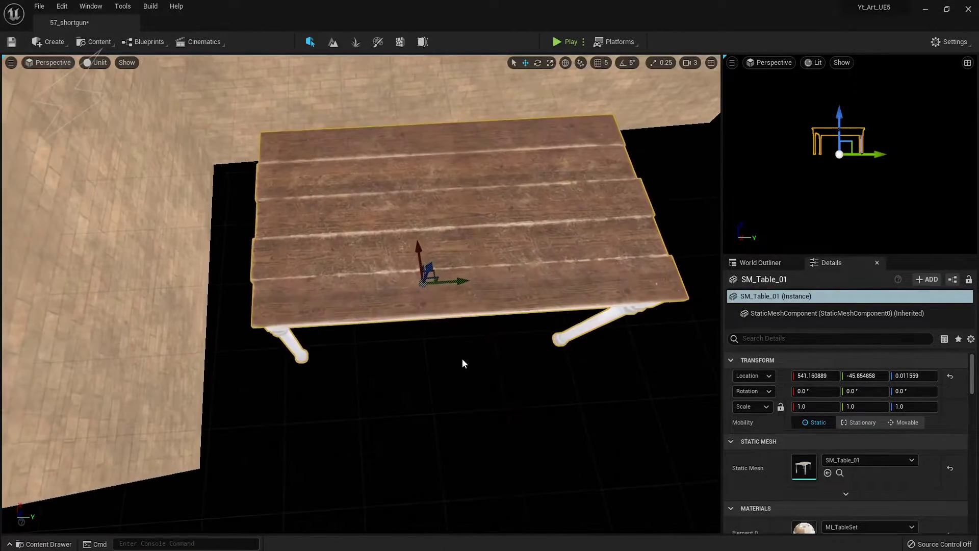
key(e)
drag(408, 327, 406, 333)
key(w)
mouse_move(419, 258)
mouse_down()
mouse_move(408, 194)
mouse_move(398, 214)
mouse_up()
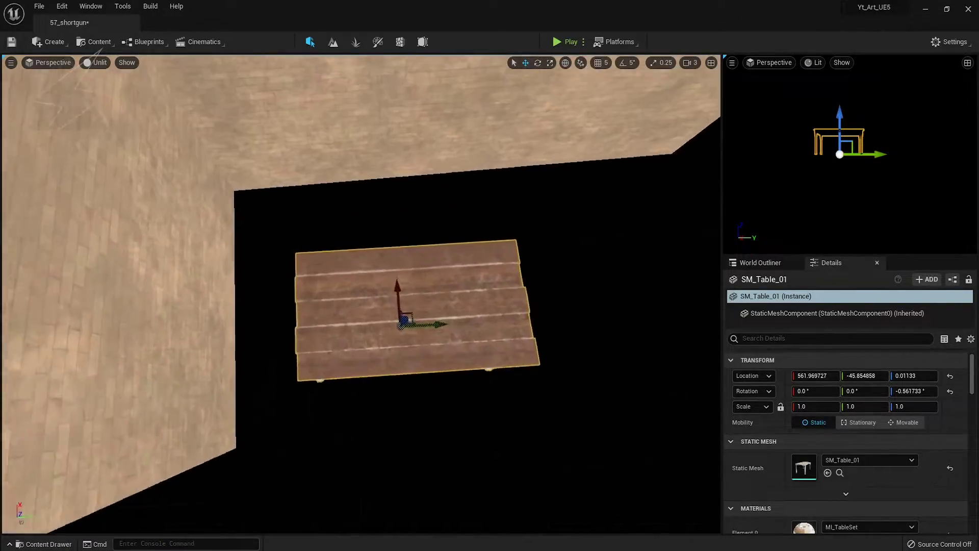
scroll(403, 255, up, 5)
alt+drag(397, 214, 388, 255)
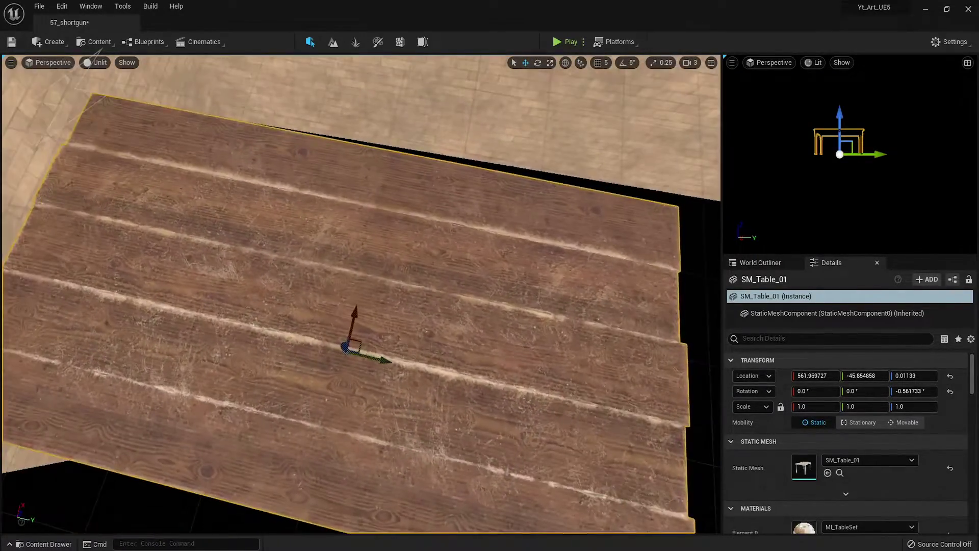
scroll(512, 286, down, 2)
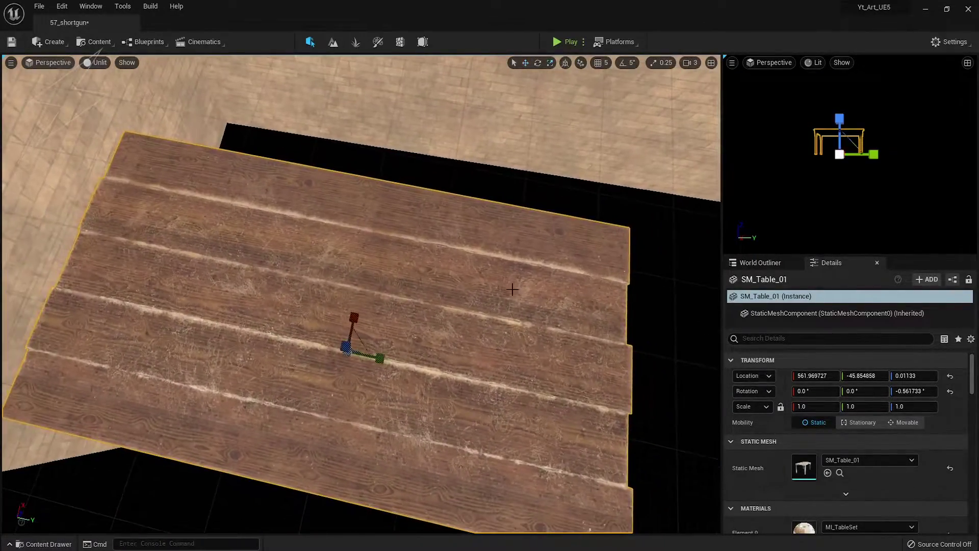
- Scale the table up to about 1.538 and lower it to floor level
key(e)
key(r)
mouse_move(350, 356)
mouse_down()
mouse_move(357, 285)
mouse_move(278, 311)
mouse_up()
mouse_move(343, 311)
mouse_down()
mouse_move(331, 343)
mouse_move(350, 274)
mouse_up()
scroll(332, 343, up, 5)
key(f)
scroll(369, 357, down, 4)
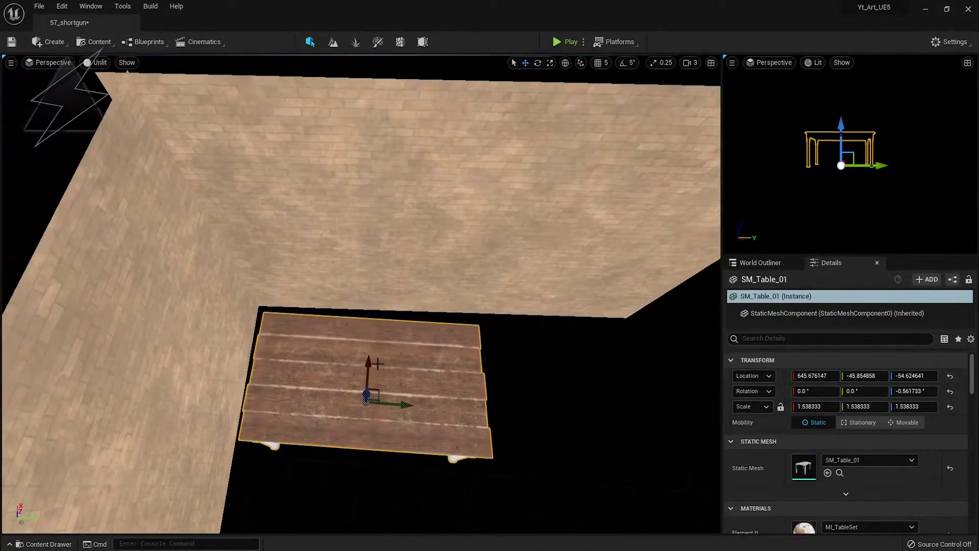
- Push the table back toward the wall corner and turn its yaw to about -2.07°
drag(370, 352, 366, 279)
key(e)
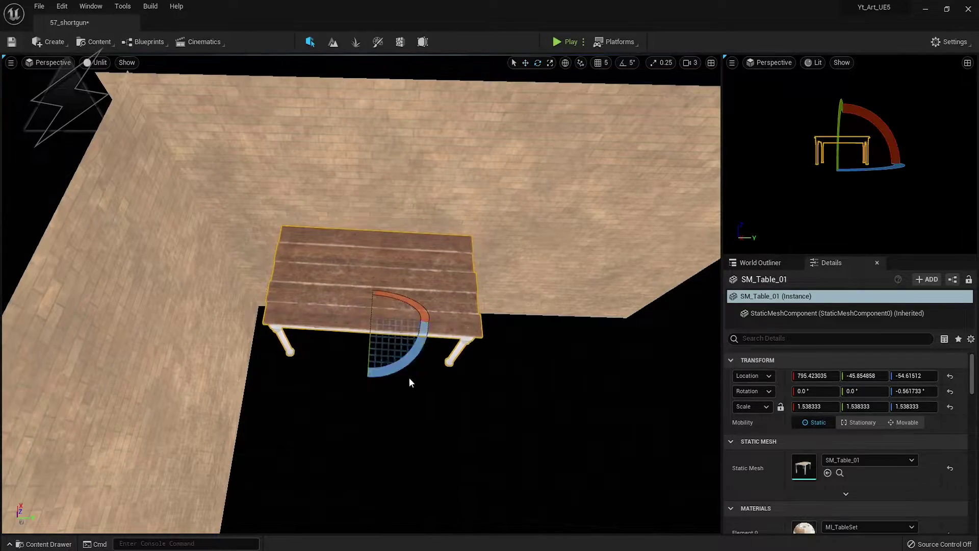
drag(409, 378, 382, 298)
key(w)
scroll(402, 377, up, 3)
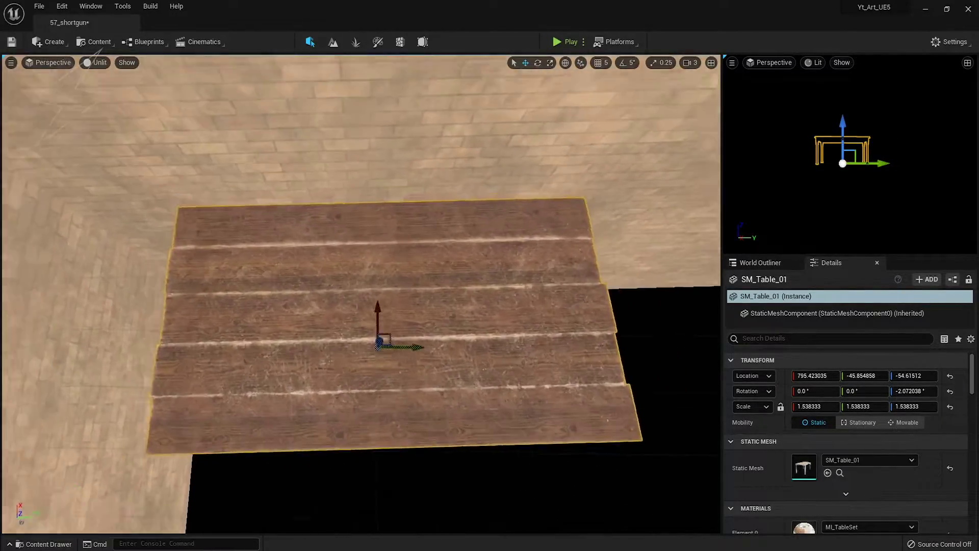
scroll(381, 298, up, 2)
scroll(381, 298, up, 1)
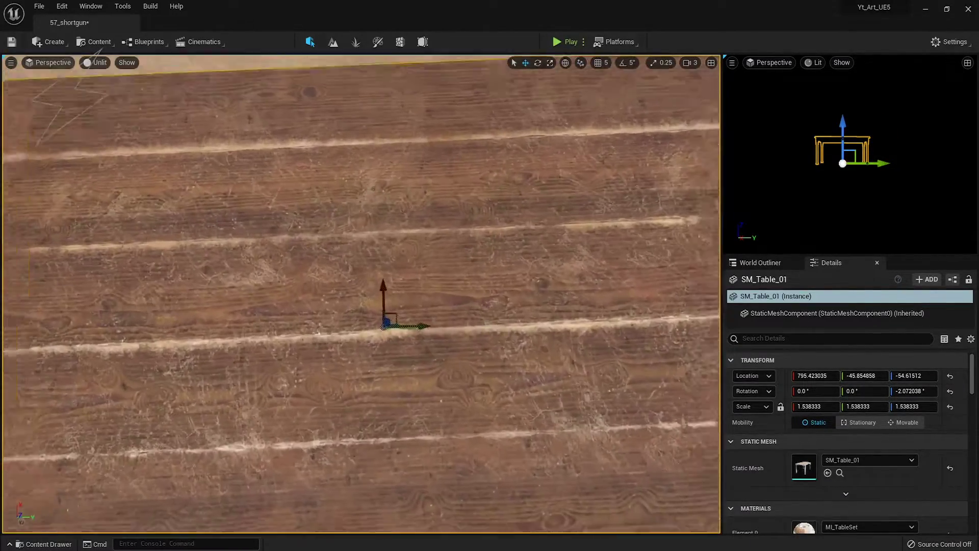
scroll(382, 299, down, 3)
scroll(382, 299, up, 1)
middle_drag(382, 298, 382, 153)
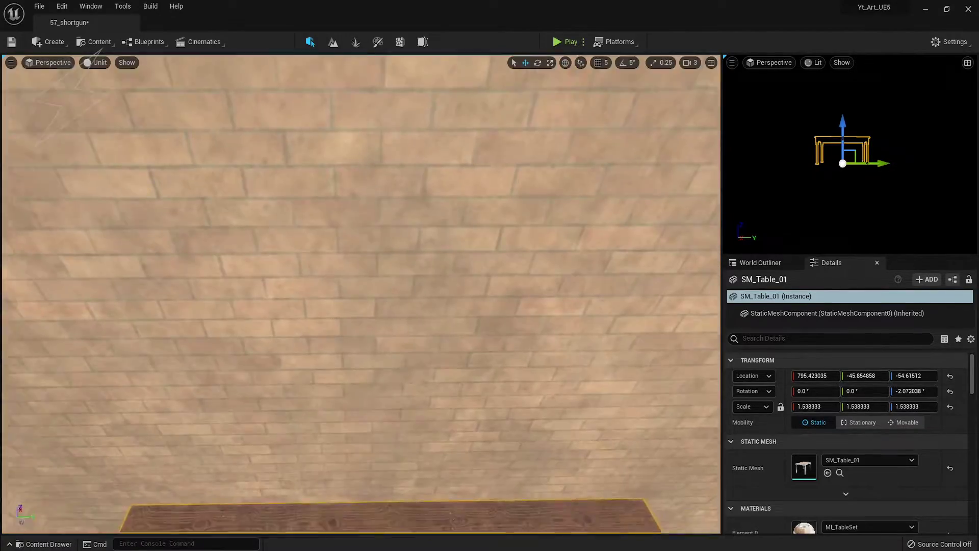
key(f)
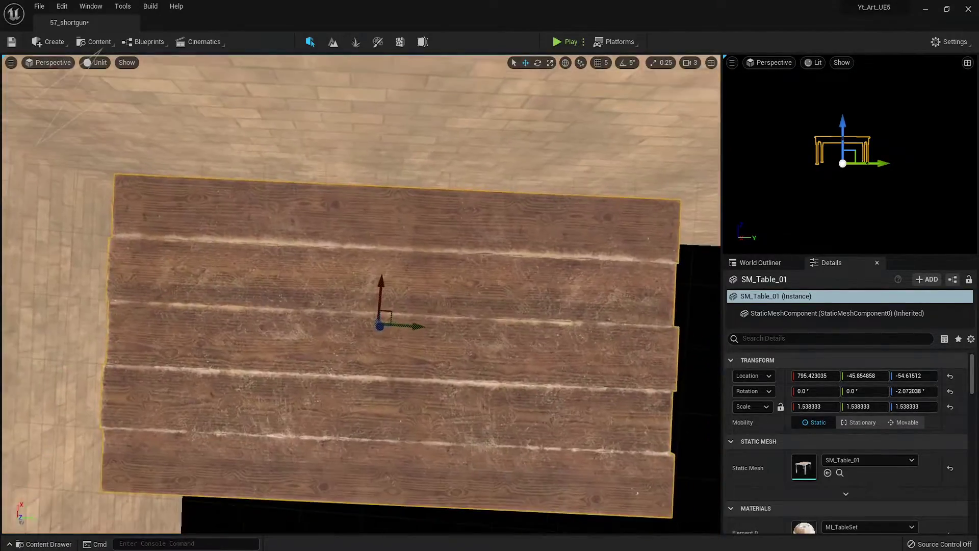
scroll(381, 341, down, 1)
scroll(381, 340, up, 2)
scroll(382, 341, down, 2)
mouse_move(381, 340)
alt+mouse_down()
mouse_move(381, 398)
mouse_move(367, 398)
mouse_move(377, 398)
alt+mouse_up()
scroll(382, 334, up, 2)
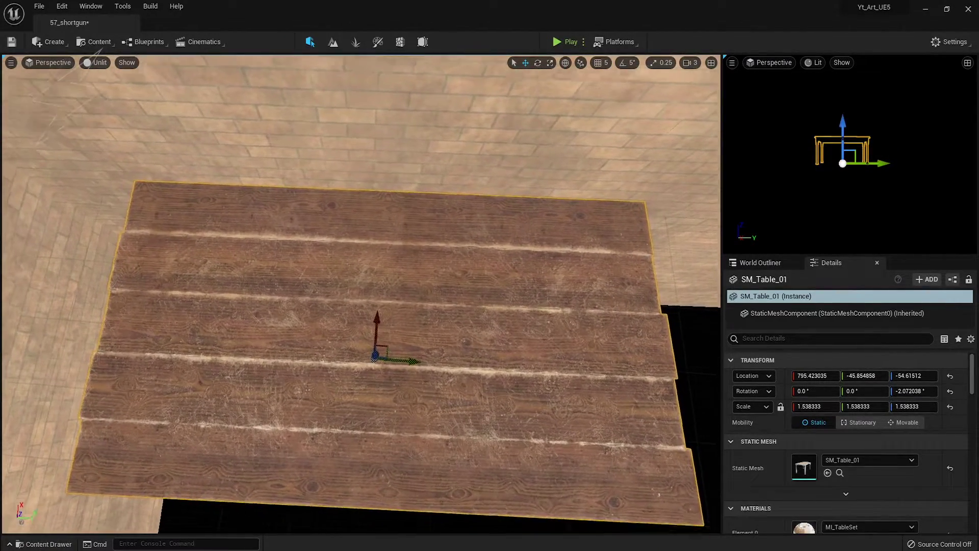
- Make the viewport fill the screen with F11 and lower the camera speed to 2
key(F11)
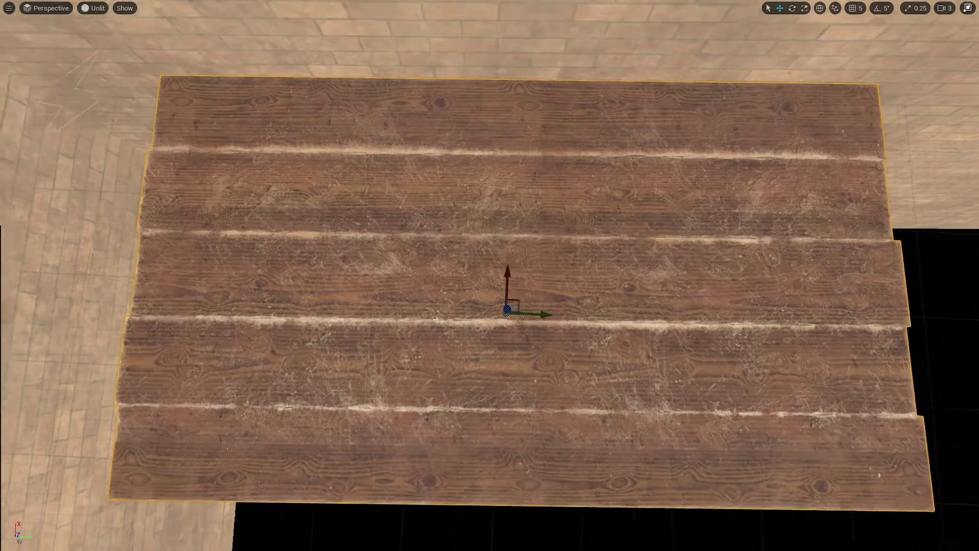
alt+drag(401, 376, 396, 377)
click(950, 9)
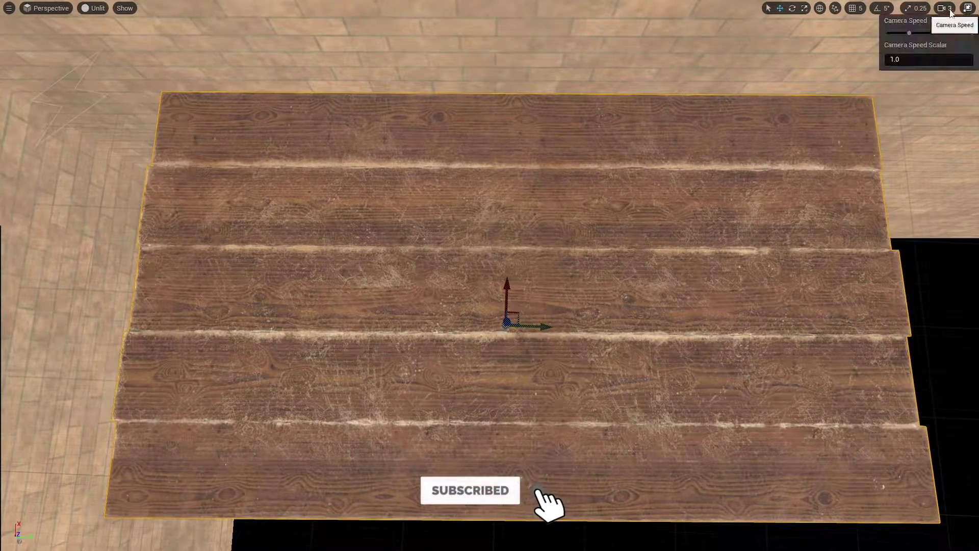
right_drag(830, 145, 830, 110)
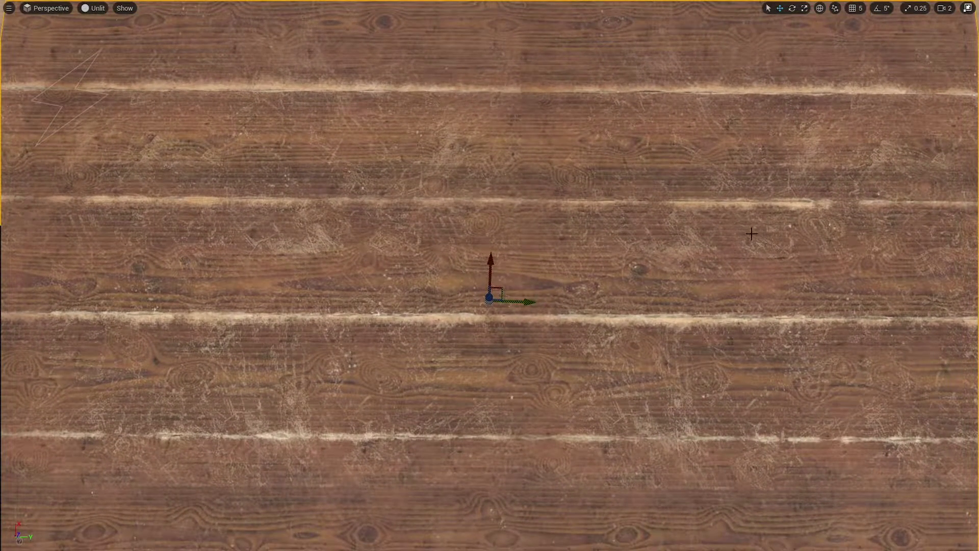
- Fly the camera around the table to inspect its edges
right_drag(751, 233, 752, 230)
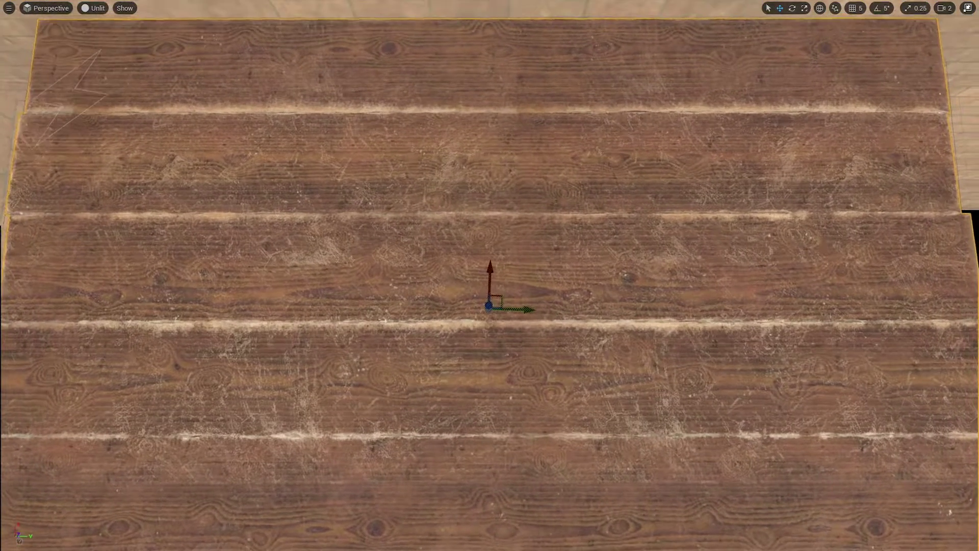
right_drag(830, 109, 829, 107)
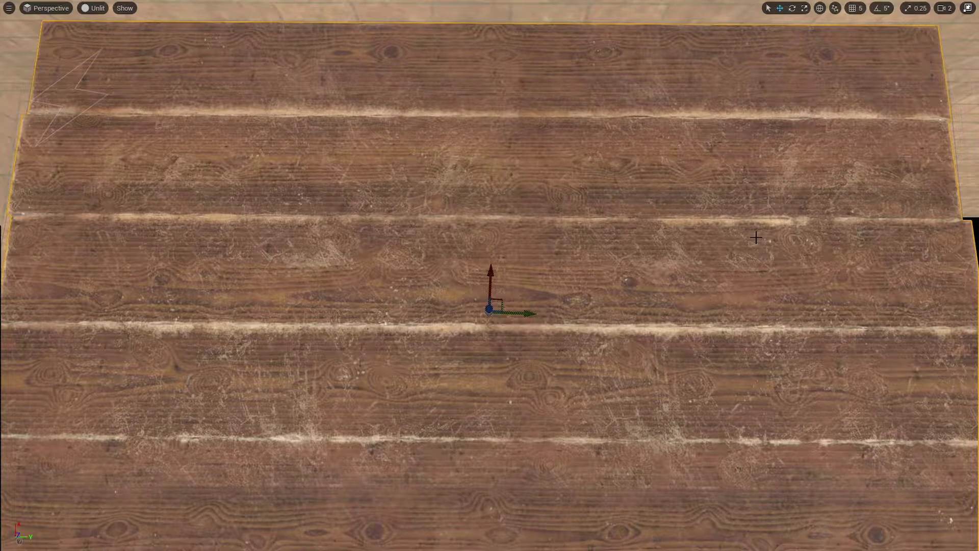
scroll(756, 238, down, 3)
scroll(490, 275, up, 2)
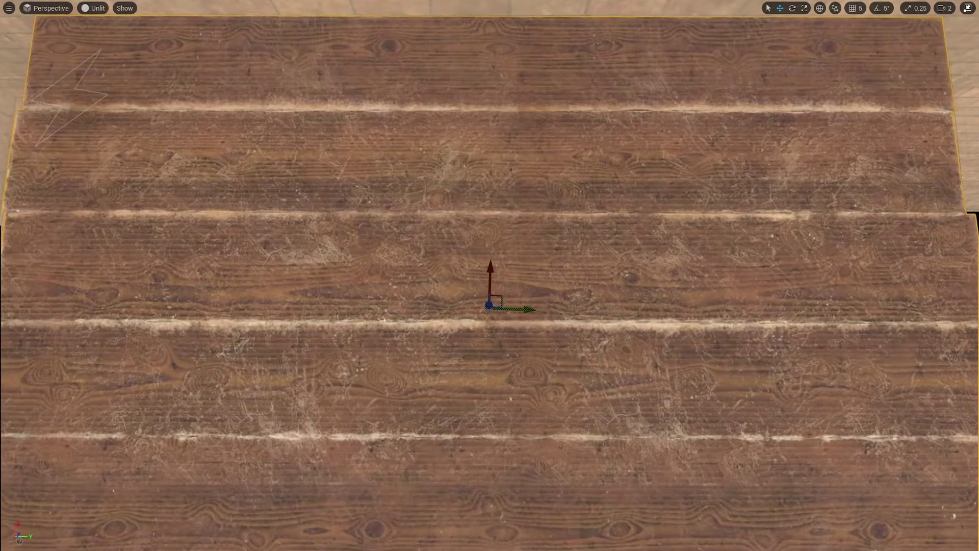
scroll(756, 237, down, 1)
scroll(781, 229, down, 5)
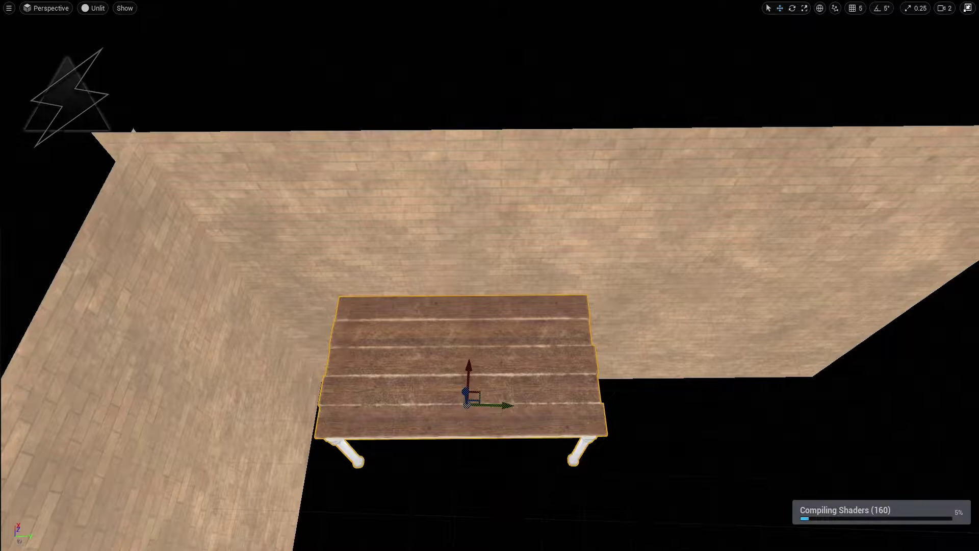
- Orbit around the table, then leave immersive mode with F11 to restore the editor panels
alt+drag(490, 276, 541, 286)
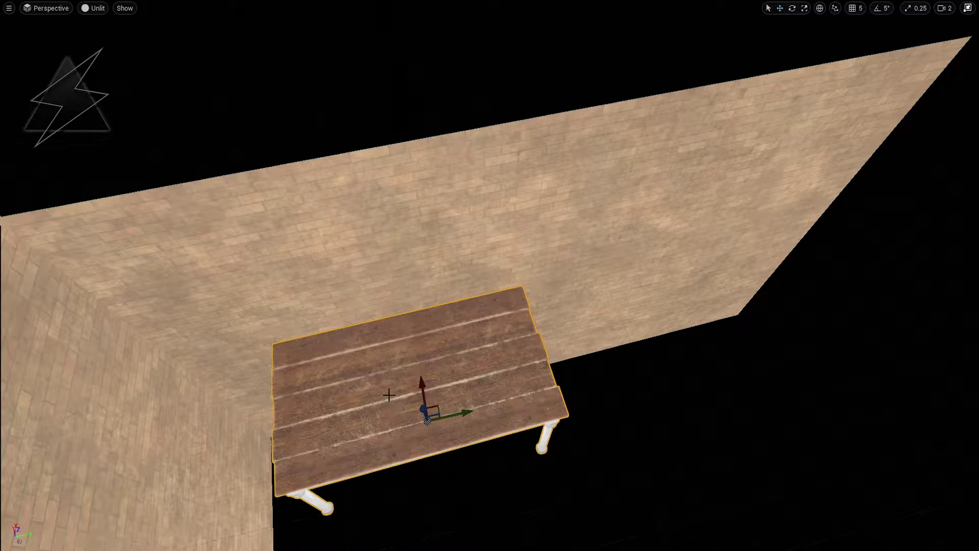
key(F11)
right_drag(424, 365, 459, 357)
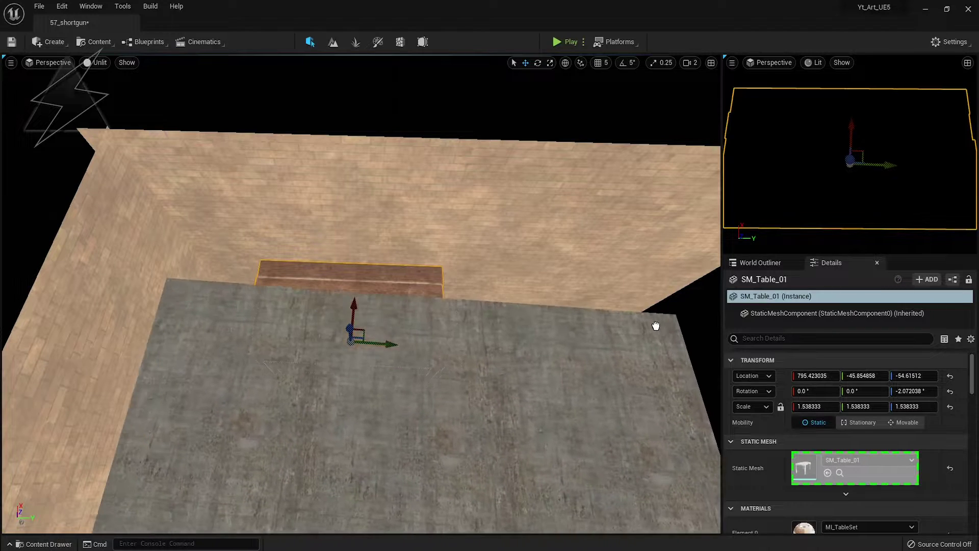
- Drag a concrete floor mesh into the room and raise the camera speed to 5
drag(411, 426, 656, 324)
mouse_move(656, 323)
right_down()
mouse_move(632, 301)
mouse_move(687, 81)
right_up()
click(690, 63)
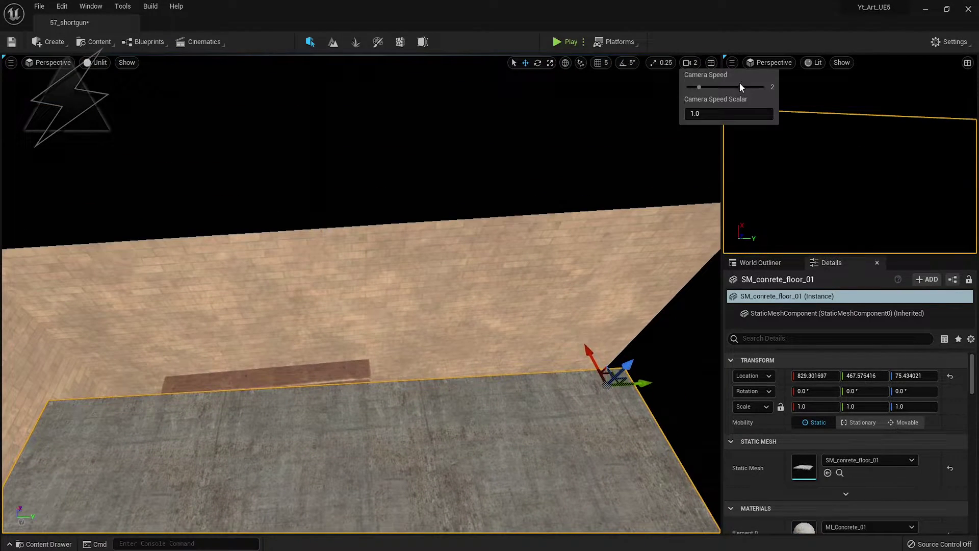
click(730, 87)
scroll(515, 356, down, 10)
scroll(292, 360, up, 5)
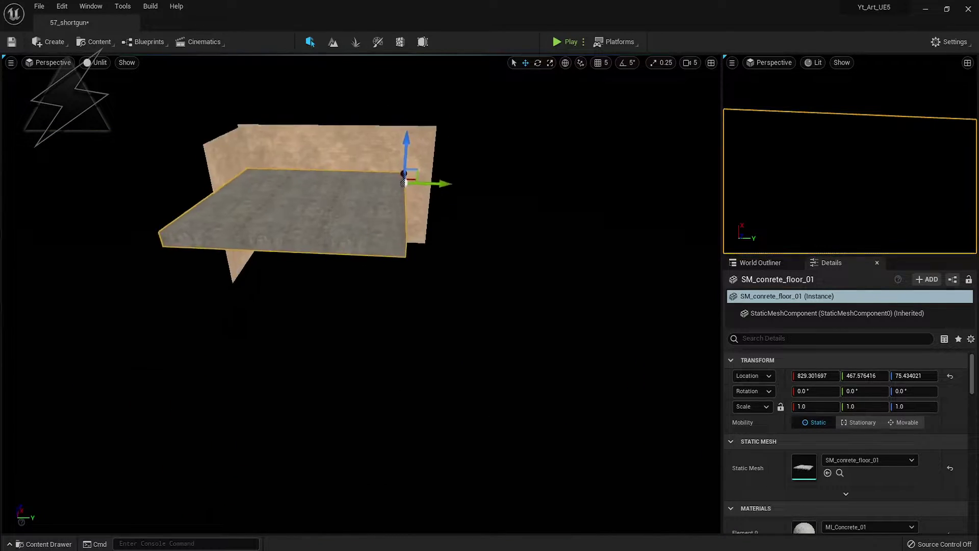
- Lower the floor along Z and slide it along X under the walls
drag(404, 168, 403, 346)
right_drag(318, 317, 357, 311)
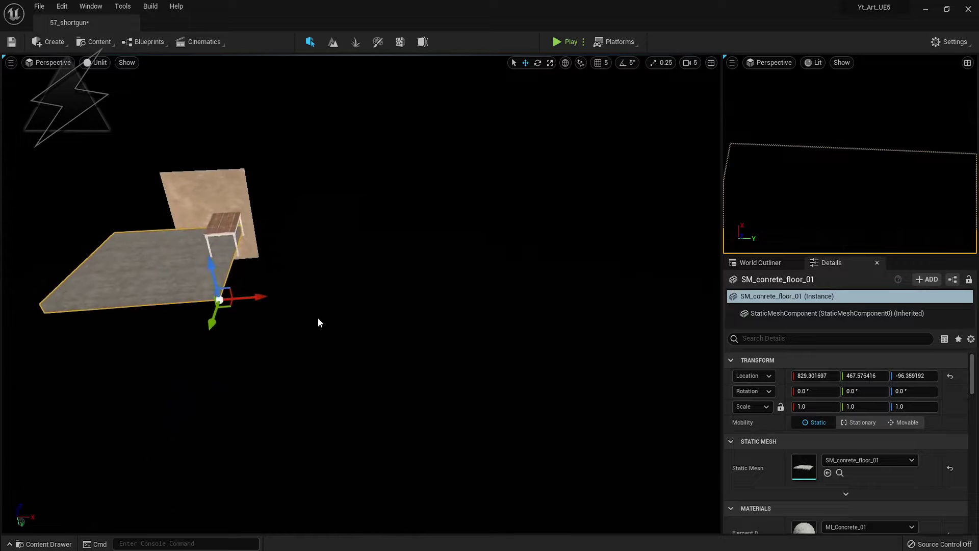
drag(255, 293, 399, 306)
key(Escape)
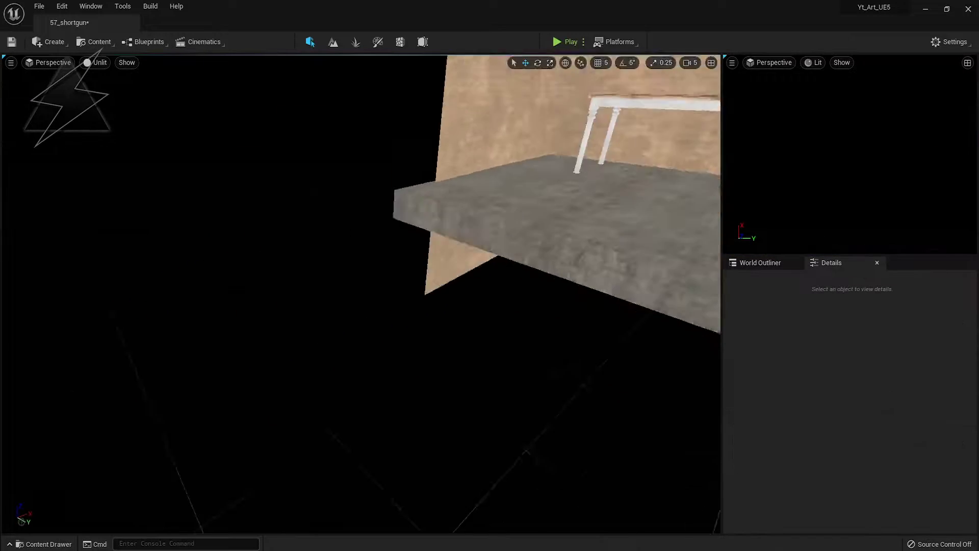
mouse_move(399, 306)
right_down()
mouse_move(402, 285)
mouse_move(340, 436)
mouse_move(367, 428)
right_up()
- Fine-tune the floor's height to about Z -101.91 and deselect it
click(340, 435)
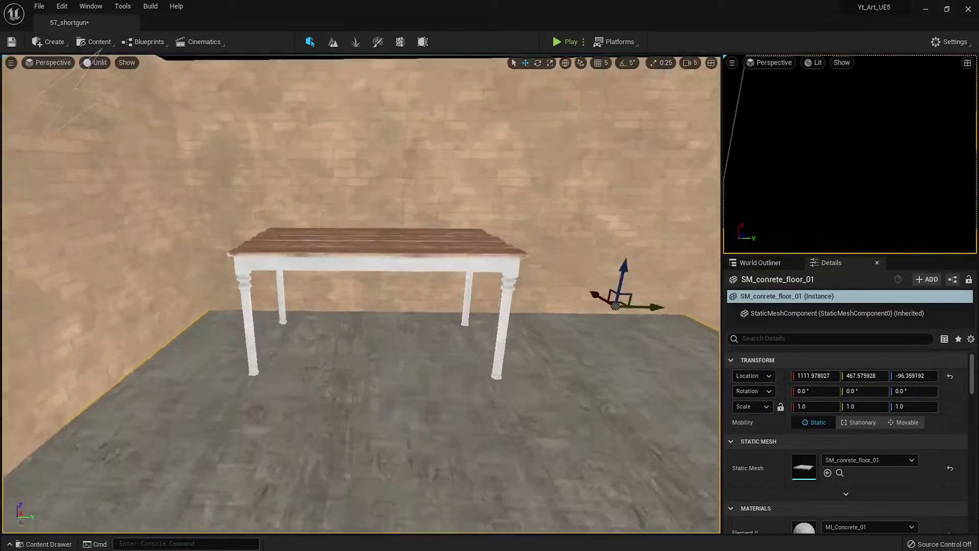
drag(535, 258, 535, 259)
right_drag(535, 259, 387, 317)
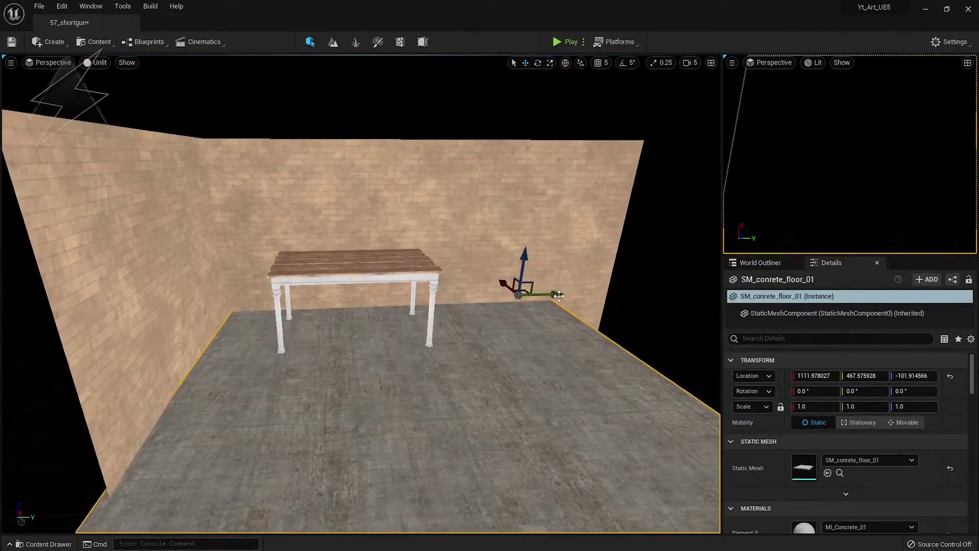
key(Escape)
- Fly the view in over the table top
right_drag(374, 158, 386, 334)
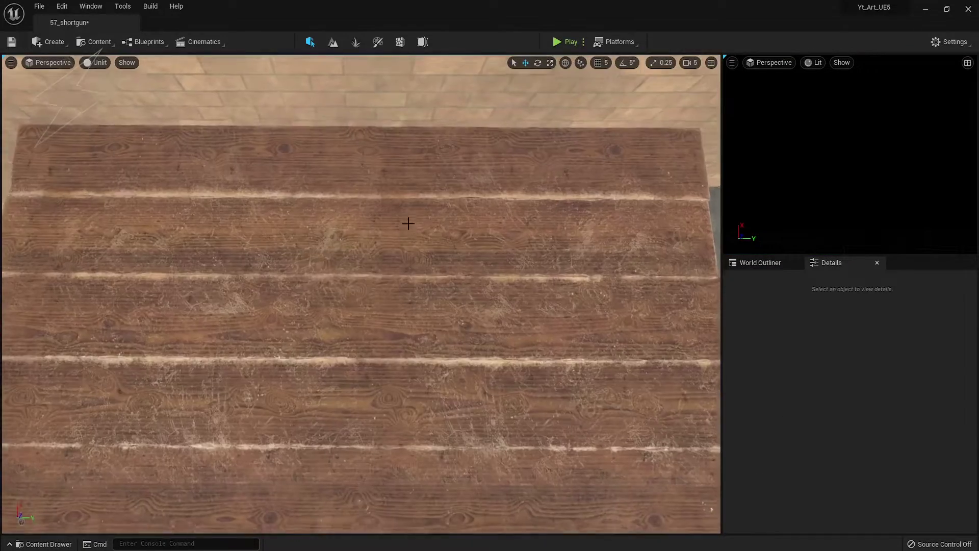
scroll(387, 334, down, 2)
scroll(387, 341, down, 2)
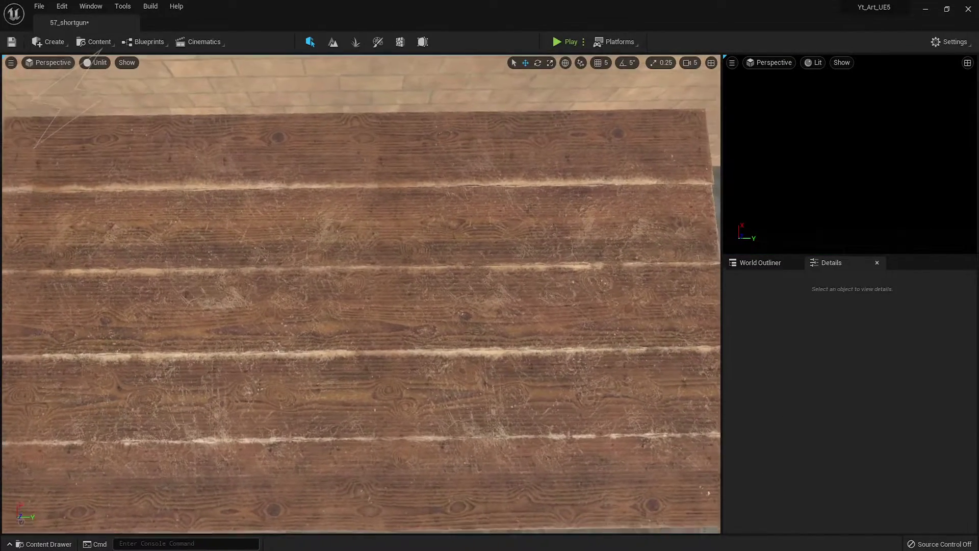
scroll(388, 349, down, 2)
key(F11)
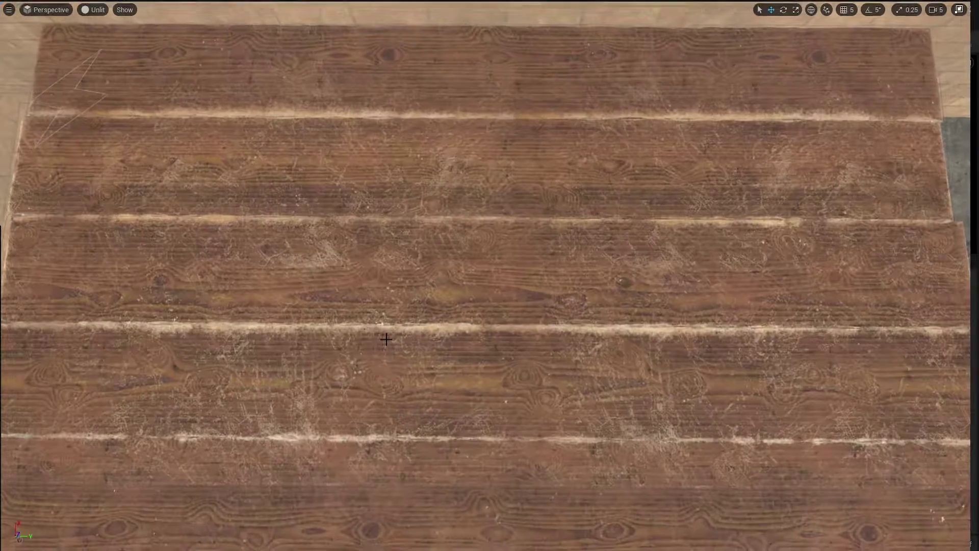
key(F11)
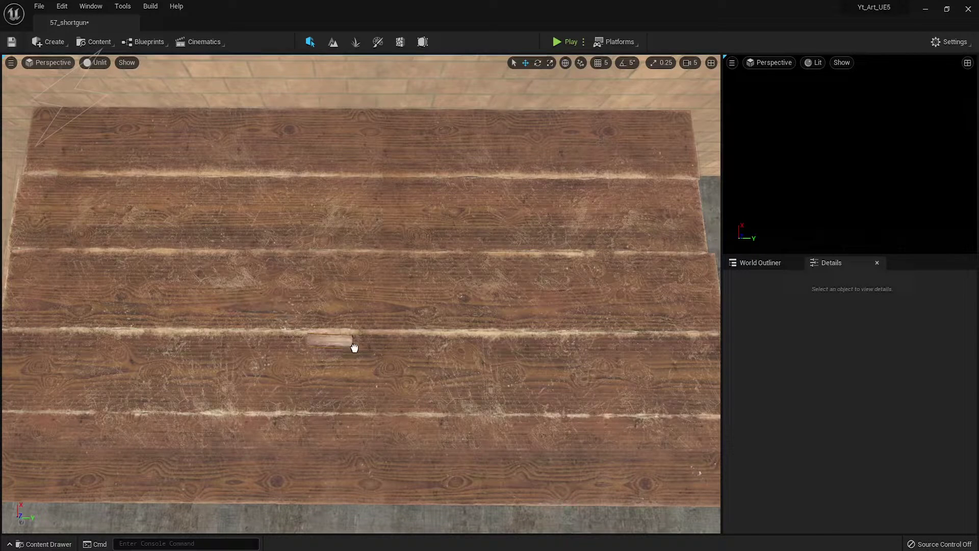
- Drop SM_Book_01 onto the table, raise it and rotate it cover up
drag(284, 313, 356, 353)
drag(352, 393, 373, 415)
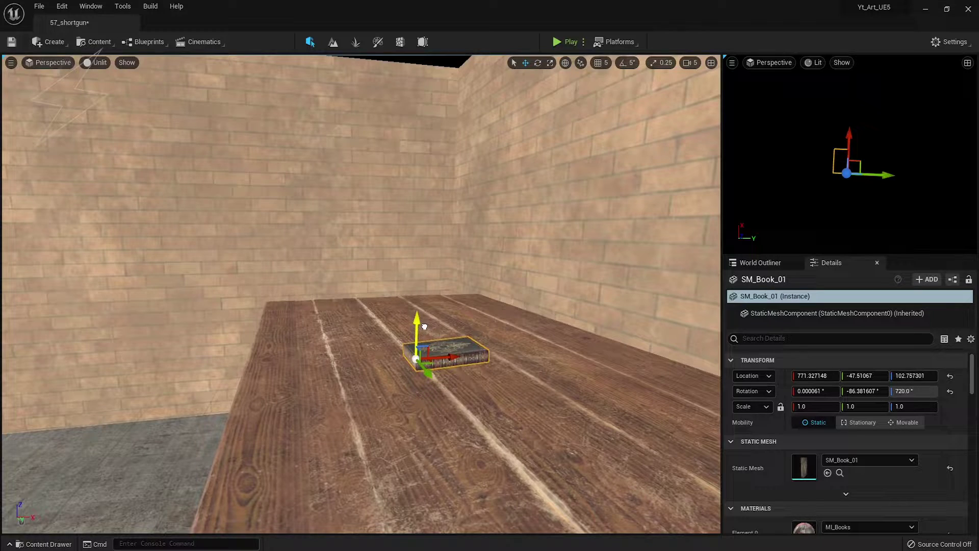
drag(413, 352, 413, 332)
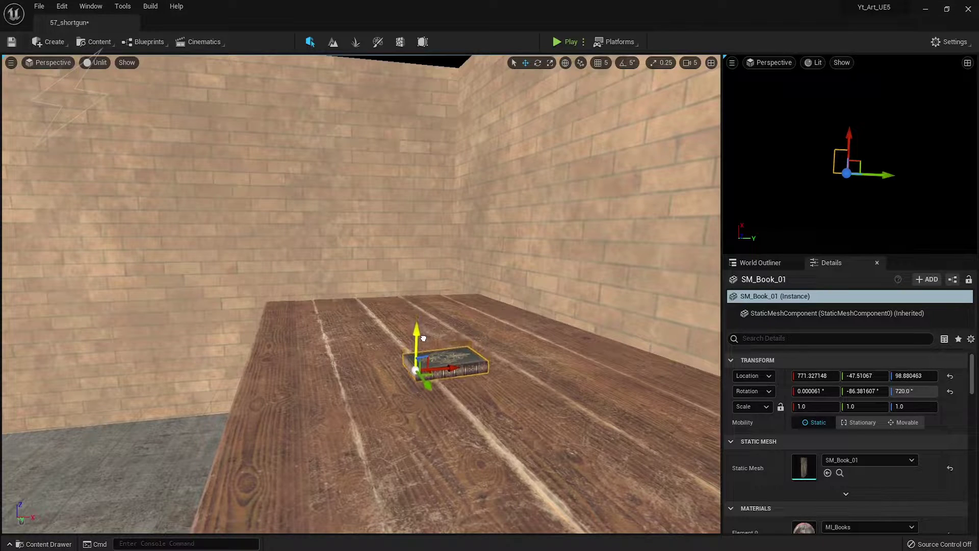
key(e)
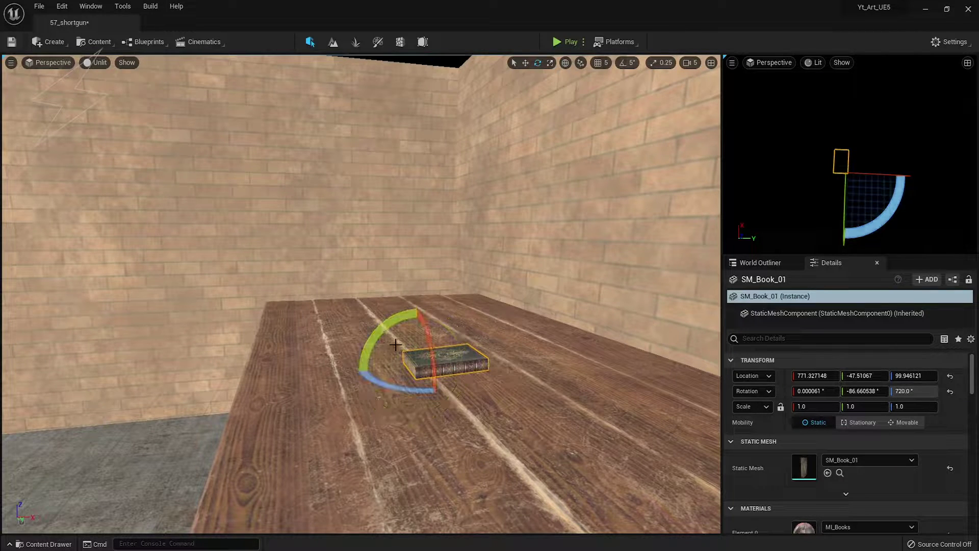
key(w)
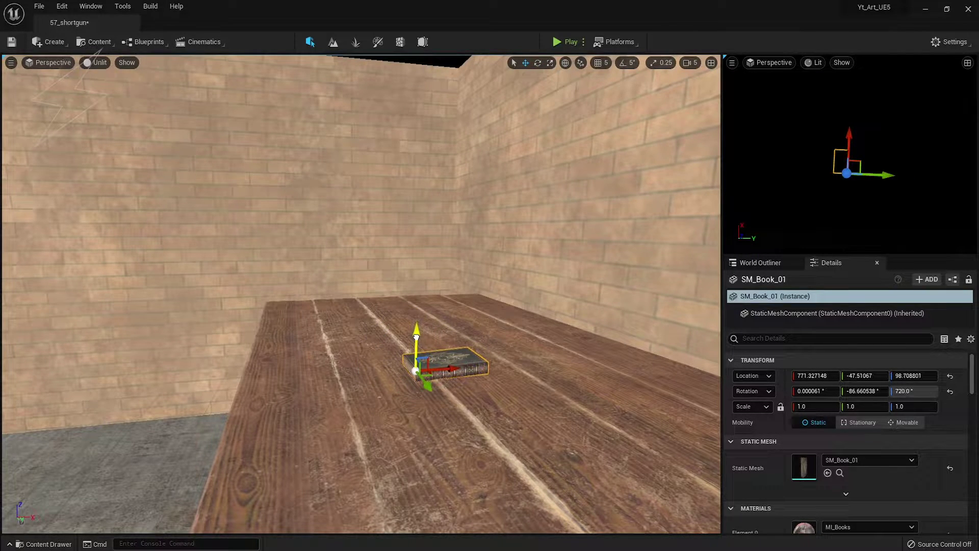
key(e)
mouse_move(403, 347)
mouse_down()
mouse_move(403, 387)
mouse_move(417, 322)
mouse_up()
- Enlarge the book and level it flat on the table, viewed from the top
key(r)
key(w)
key(e)
drag(467, 357, 473, 359)
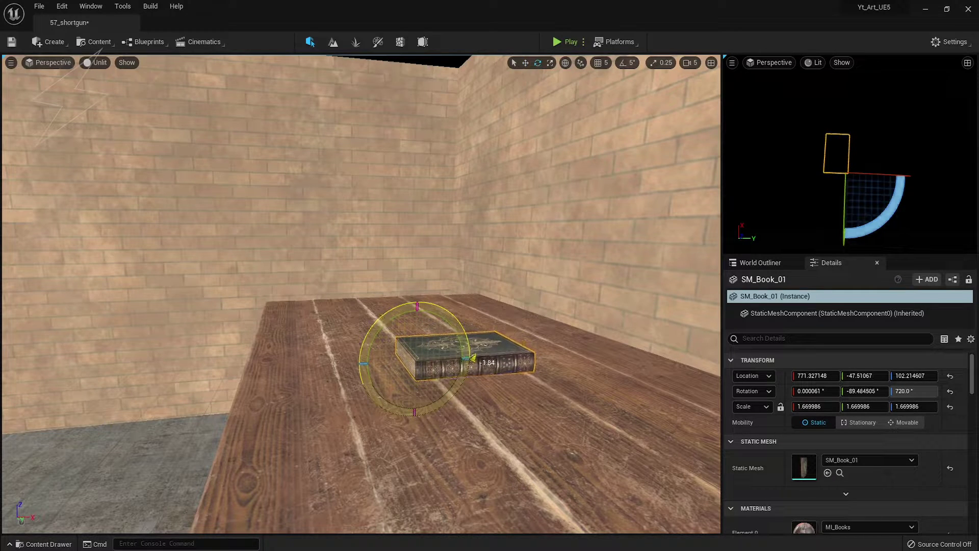
click(411, 289)
key(1)
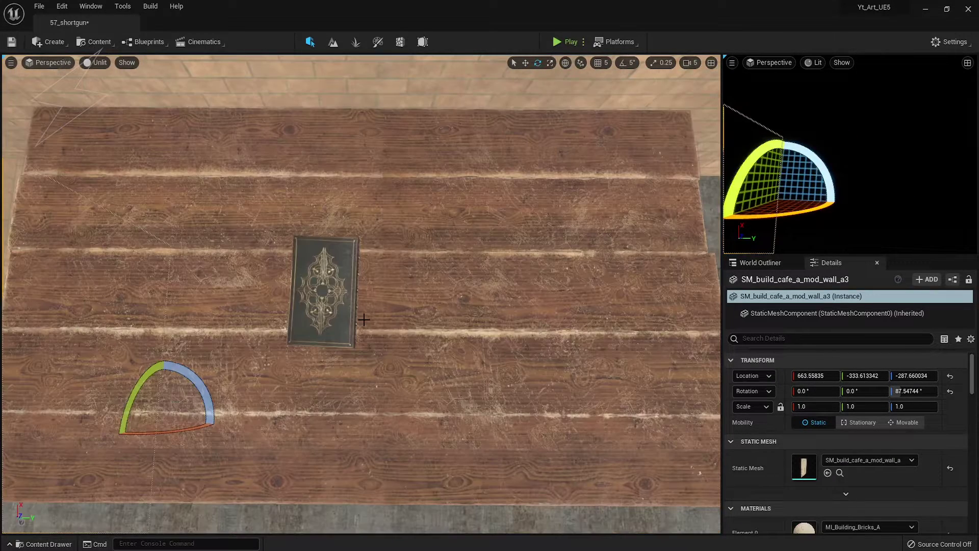
- Reposition the book on the table, trying an Alt-drag duplicate and then deleting it
click(354, 319)
key(w)
drag(393, 353, 429, 354)
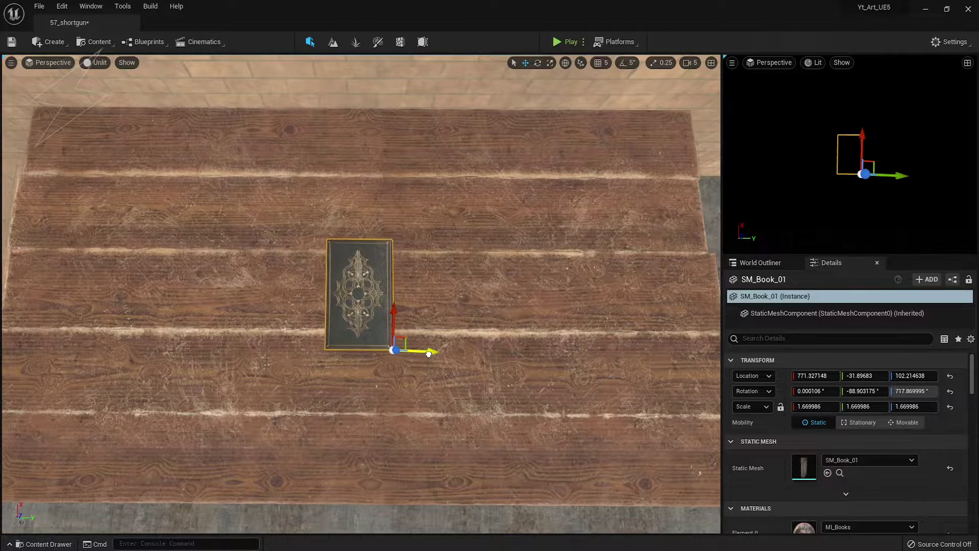
mouse_move(393, 318)
mouse_down()
mouse_move(381, 368)
mouse_move(392, 358)
mouse_up()
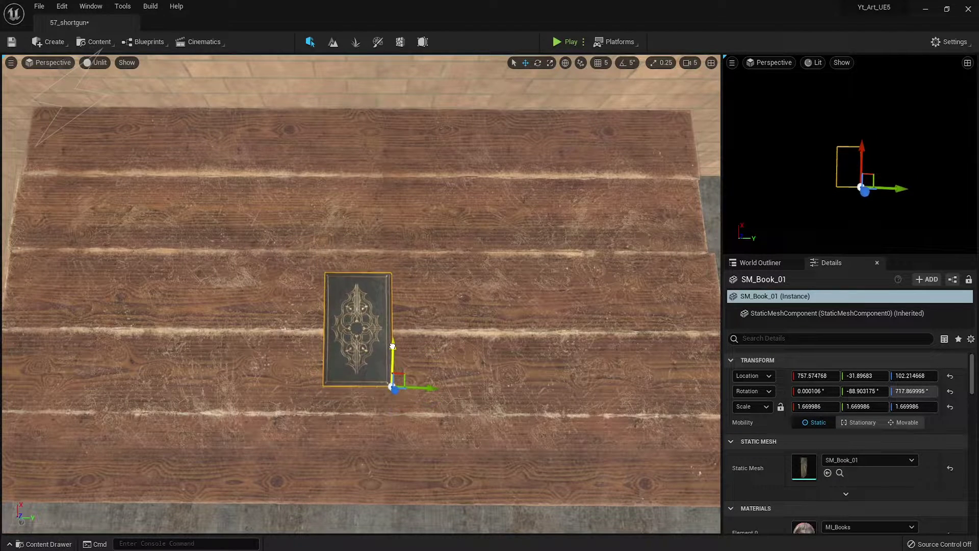
alt+drag(423, 394, 263, 324)
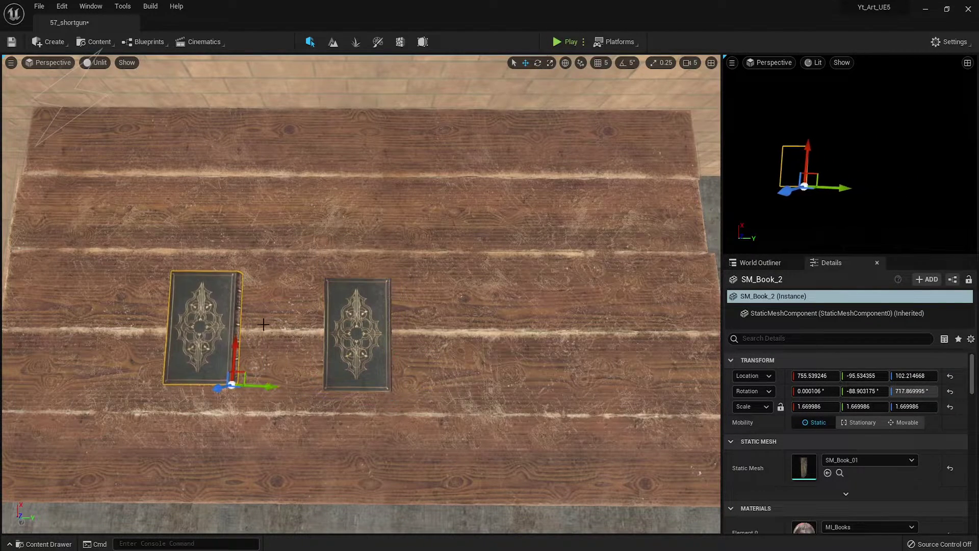
drag(235, 357, 238, 298)
key(Delete)
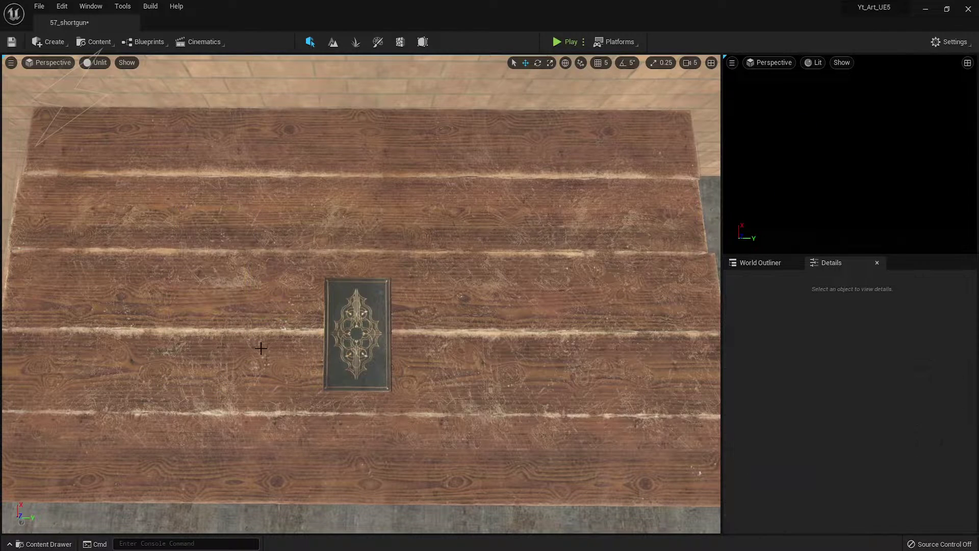
- Slide the book toward the table's centre and rescale it to about 2.18
click(347, 345)
mouse_move(427, 396)
mouse_down()
mouse_move(412, 399)
mouse_move(369, 347)
mouse_move(369, 358)
mouse_up()
key(r)
key(w)
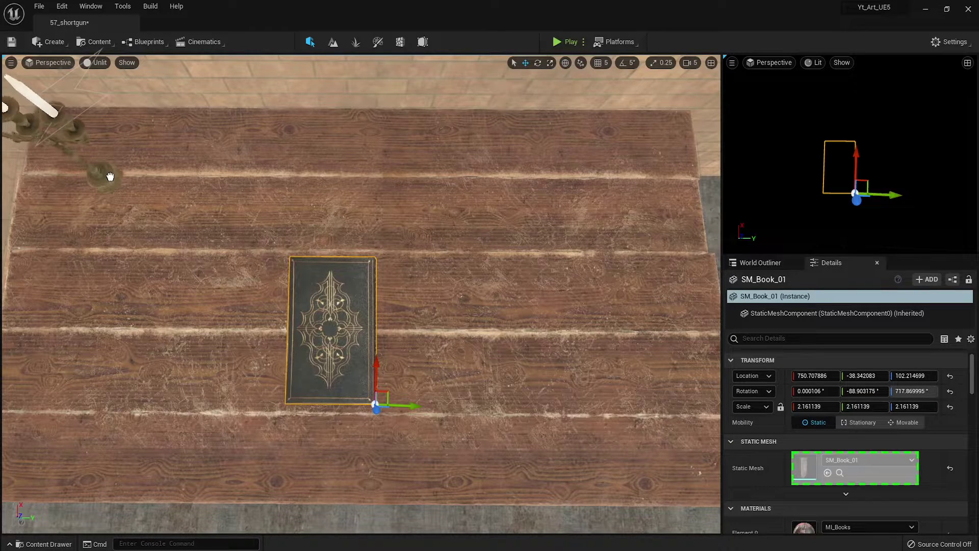
- Drag SM_CandleHolder_01 from the Content Drawer onto the table top
drag(855, 468, 178, 223)
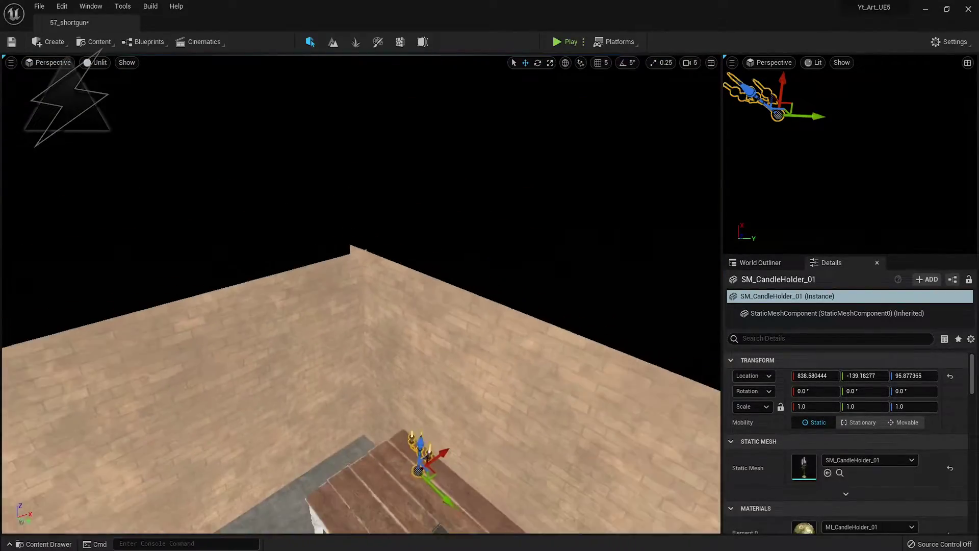
- Lower camera speed to 3, move the candelabra to the table corner and turn it to -55.65°
click(690, 63)
drag(713, 83, 700, 83)
right_drag(462, 341, 462, 290)
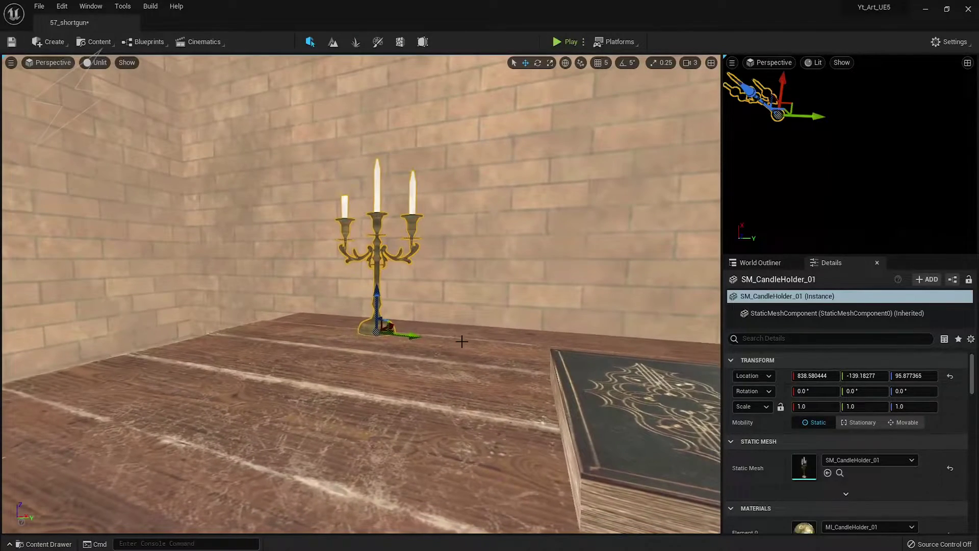
drag(414, 335, 363, 332)
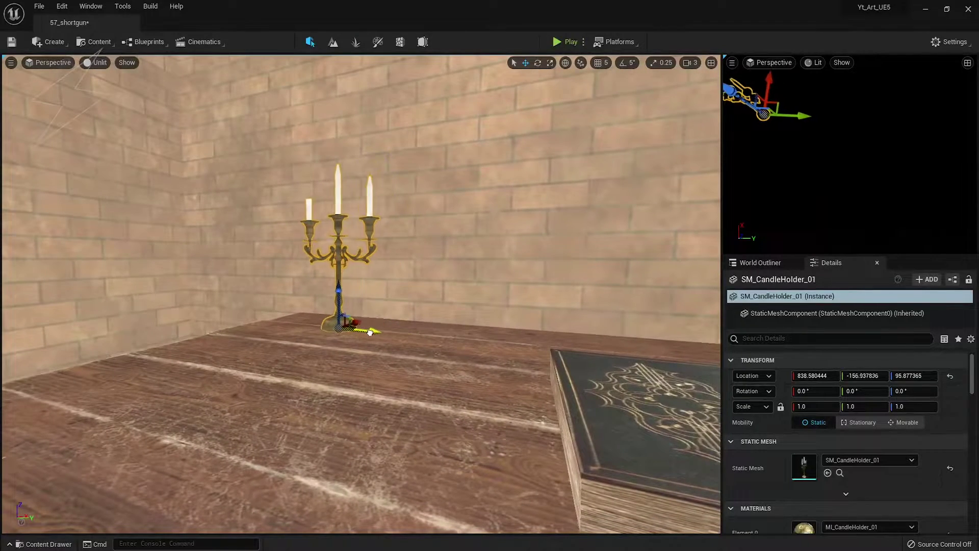
mouse_move(149, 182)
mouse_down()
mouse_move(209, 184)
mouse_move(220, 210)
mouse_move(209, 218)
mouse_move(190, 209)
mouse_up()
key(e)
key(w)
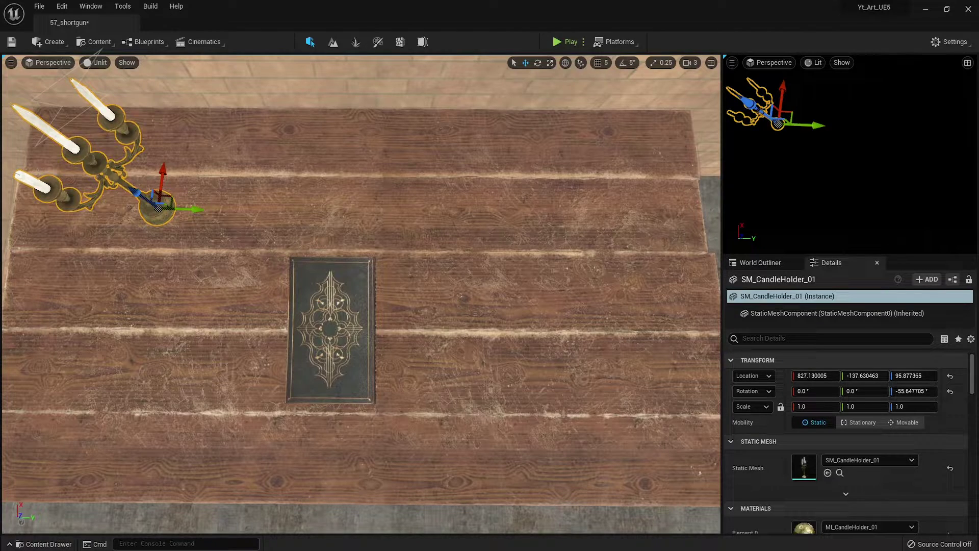
- Select the shotgun, scale it to about 0.24, and bring it back over the table
click(454, 293)
drag(459, 291, 499, 278)
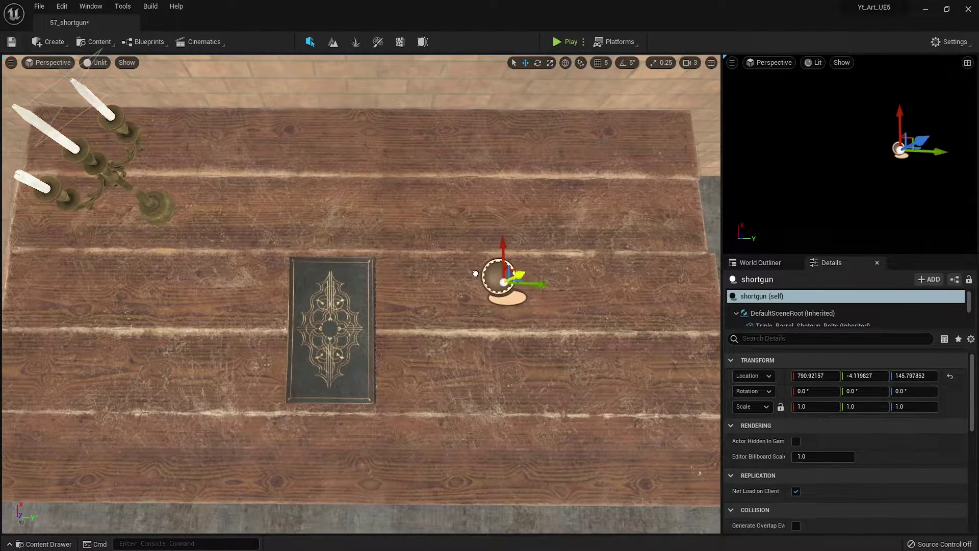
scroll(507, 220, down, 5)
right_drag(507, 219, 561, 306)
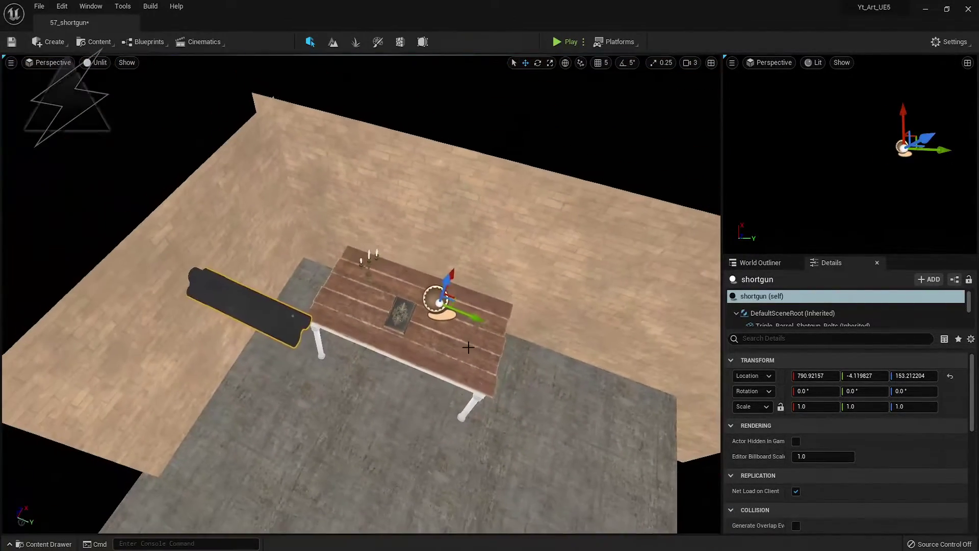
mouse_move(581, 351)
mouse_down()
mouse_move(595, 334)
mouse_move(645, 380)
mouse_move(637, 408)
mouse_up()
key(e)
key(r)
key(w)
drag(663, 373, 663, 331)
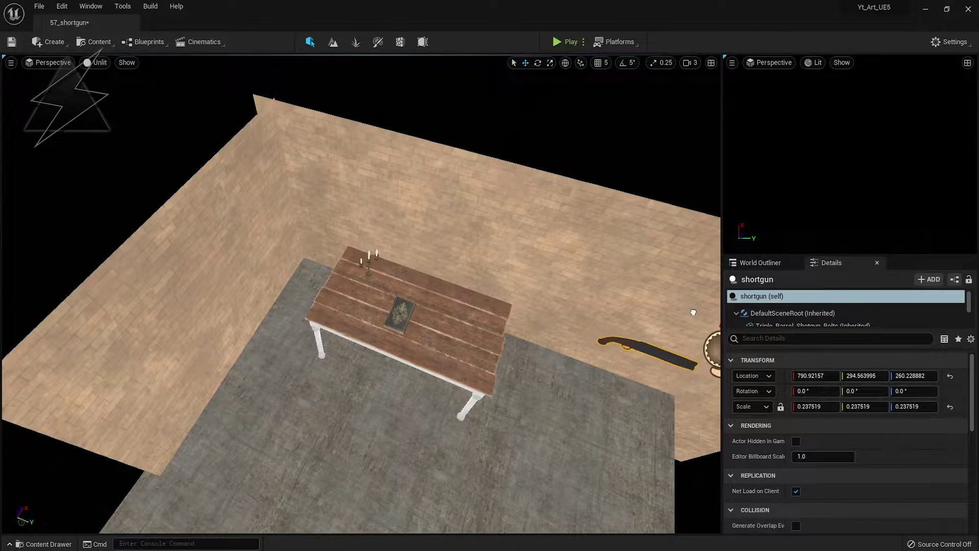
mouse_move(510, 306)
right_down()
mouse_move(459, 255)
mouse_move(459, 265)
right_up()
mouse_move(684, 408)
mouse_down()
mouse_move(477, 350)
mouse_move(472, 371)
mouse_up()
- Lower the shotgun onto the tabletop and shift it farther up the table
key(e)
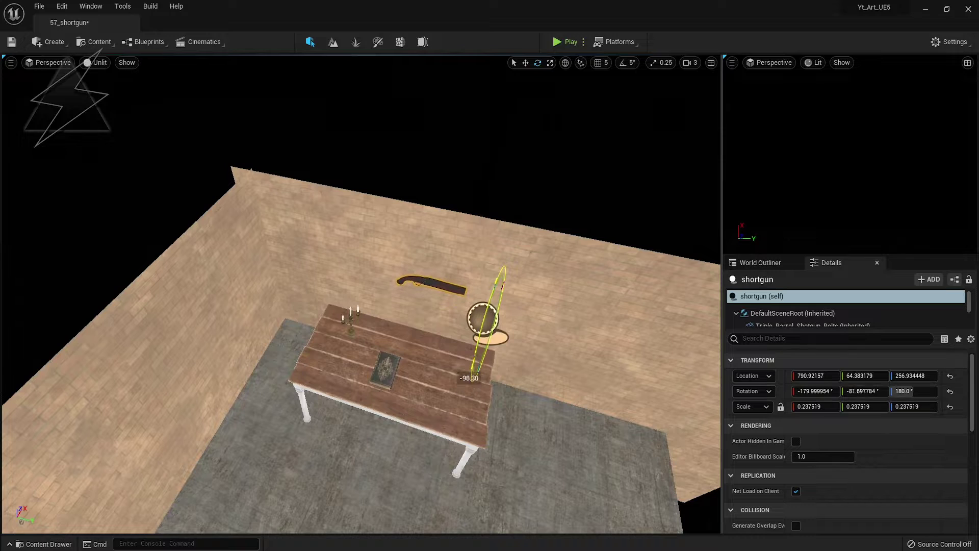
key(w)
drag(485, 349, 481, 383)
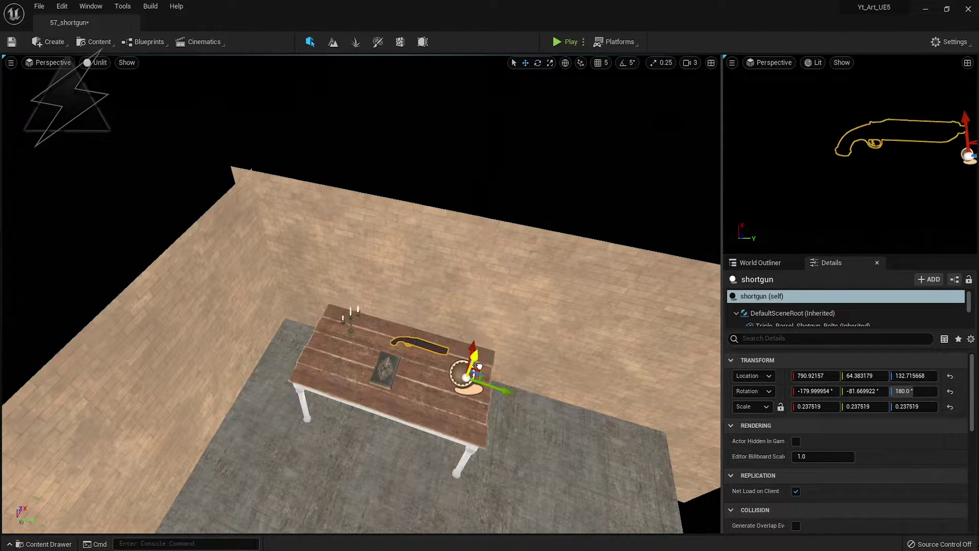
key(f)
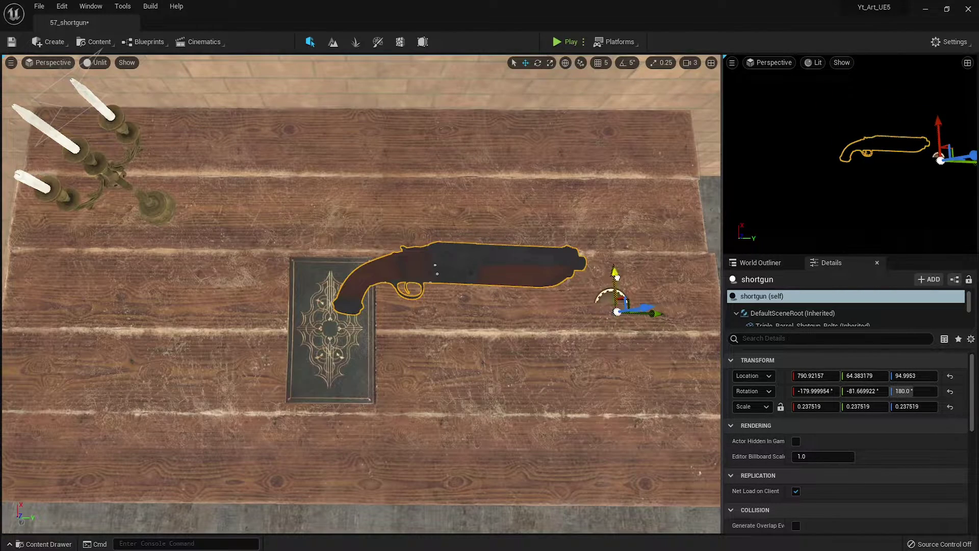
mouse_move(616, 276)
mouse_down()
mouse_move(598, 190)
mouse_move(626, 231)
mouse_up()
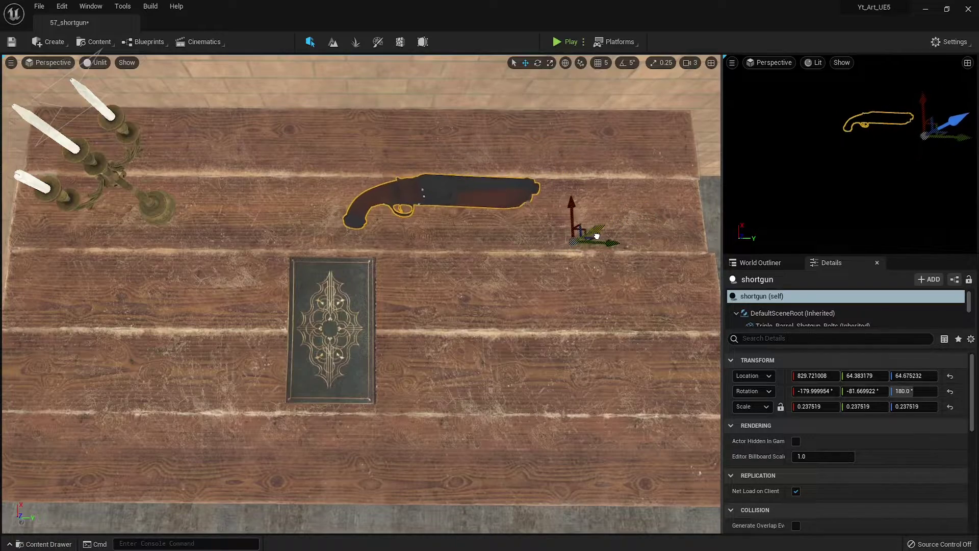
mouse_move(626, 230)
right_down()
mouse_move(627, 204)
mouse_move(524, 316)
right_up()
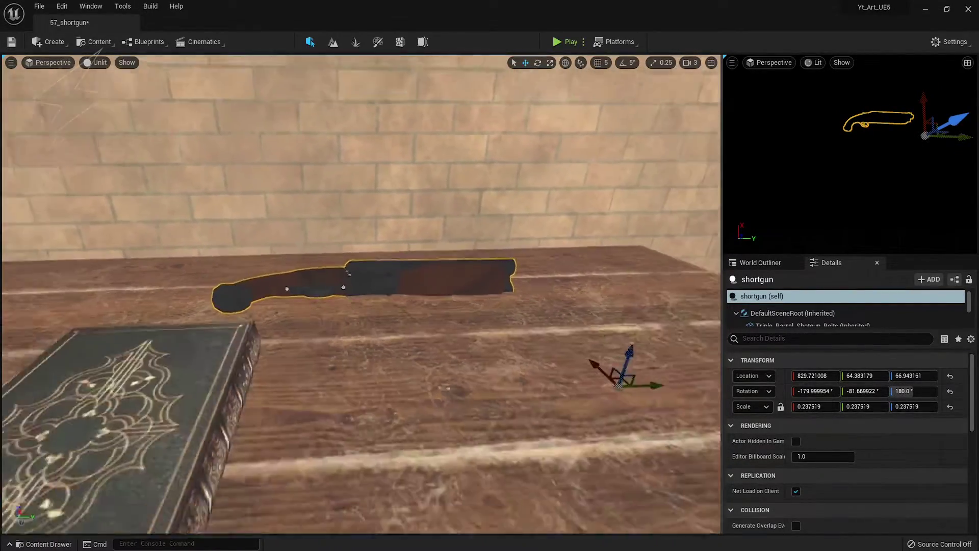
key(e)
mouse_move(525, 320)
mouse_down()
mouse_move(554, 337)
mouse_move(579, 328)
mouse_move(541, 326)
mouse_up()
key(w)
- Turn the shotgun flat and angle it diagonally above the book, beside the candelabra
key(e)
key(w)
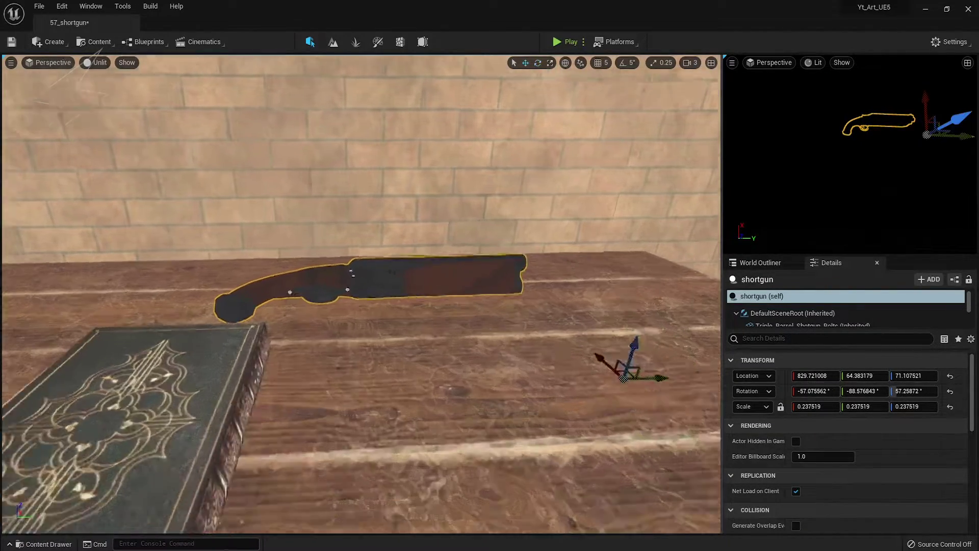
mouse_move(612, 347)
right_down()
mouse_move(561, 306)
mouse_move(459, 316)
right_up()
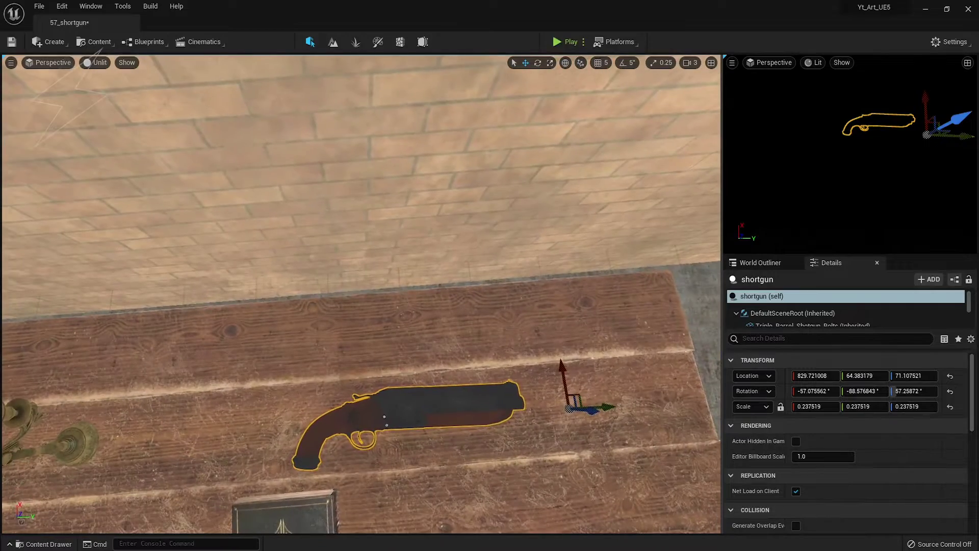
drag(606, 410, 532, 405)
right_drag(431, 444, 419, 423)
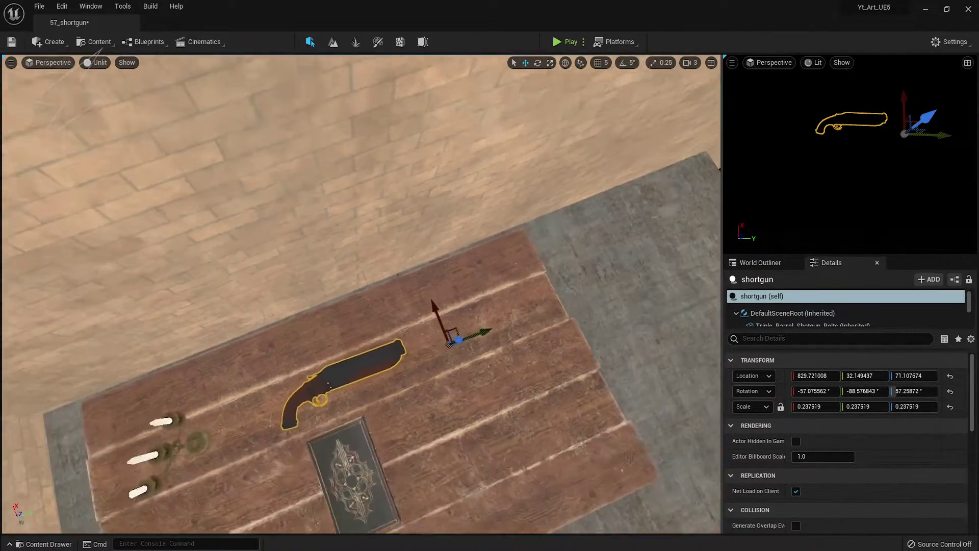
scroll(471, 366, up, 1)
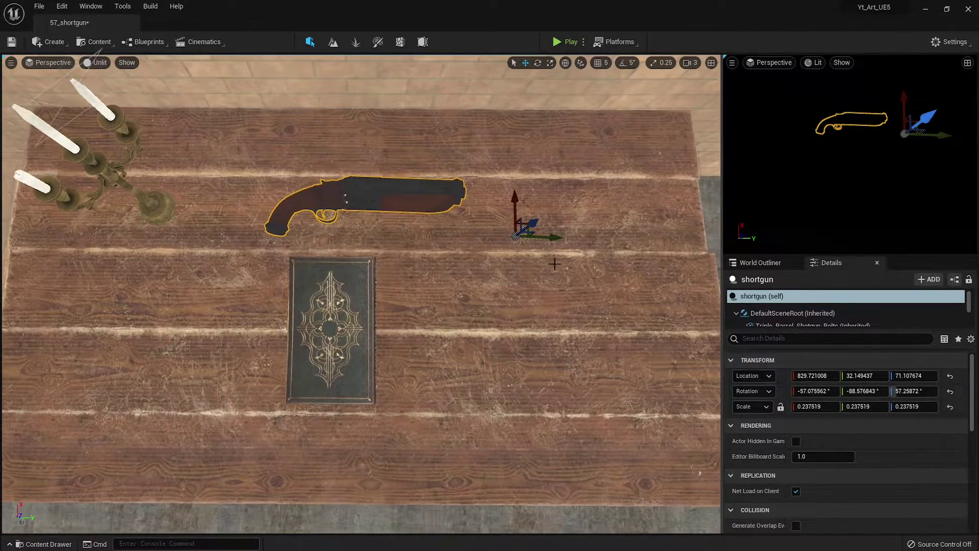
mouse_move(551, 236)
mouse_down()
mouse_move(663, 239)
mouse_move(638, 214)
mouse_move(556, 339)
mouse_up()
key(e)
key(w)
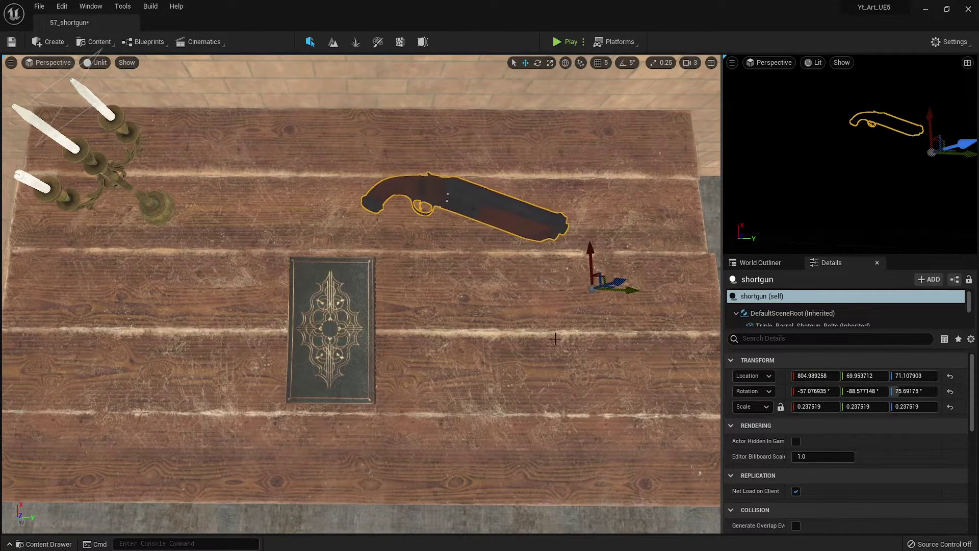
- Select the shotgun shell, move it over the table, and scale it down to about 0.443
click(710, 220)
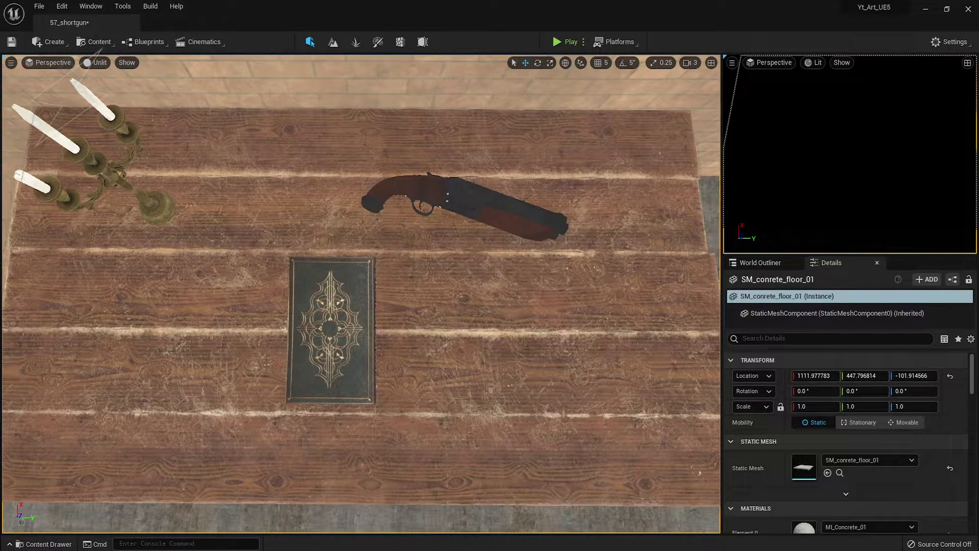
click(207, 351)
drag(217, 385, 217, 385)
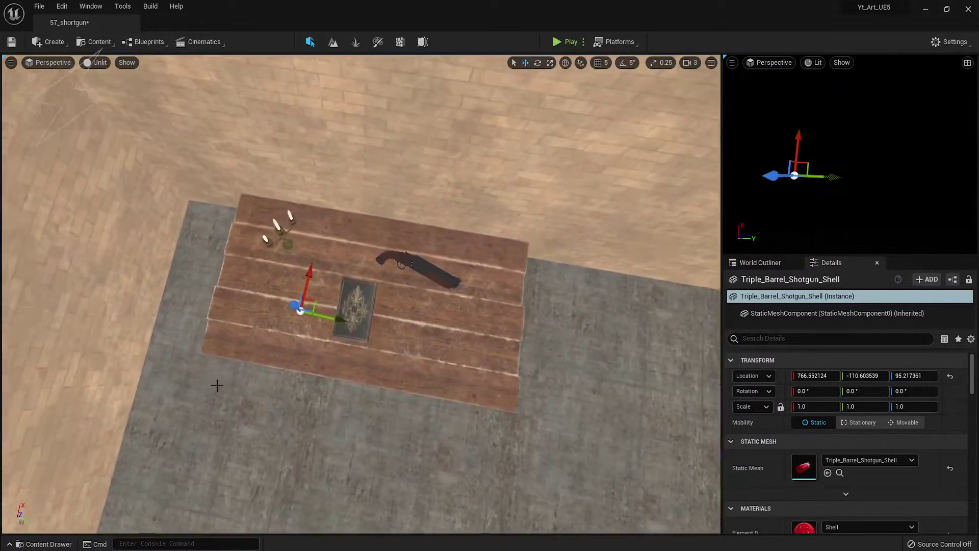
right_drag(217, 385, 315, 295)
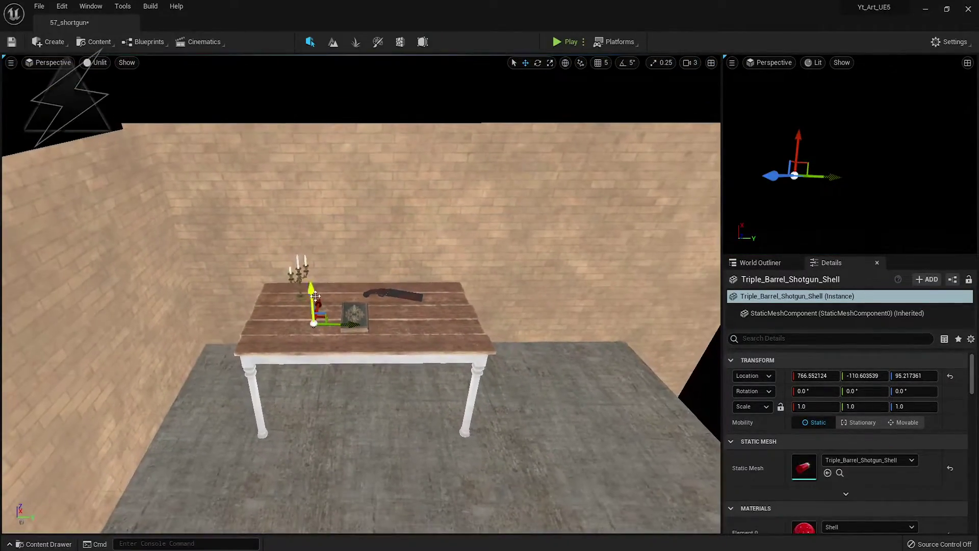
drag(316, 296, 312, 196)
key(f)
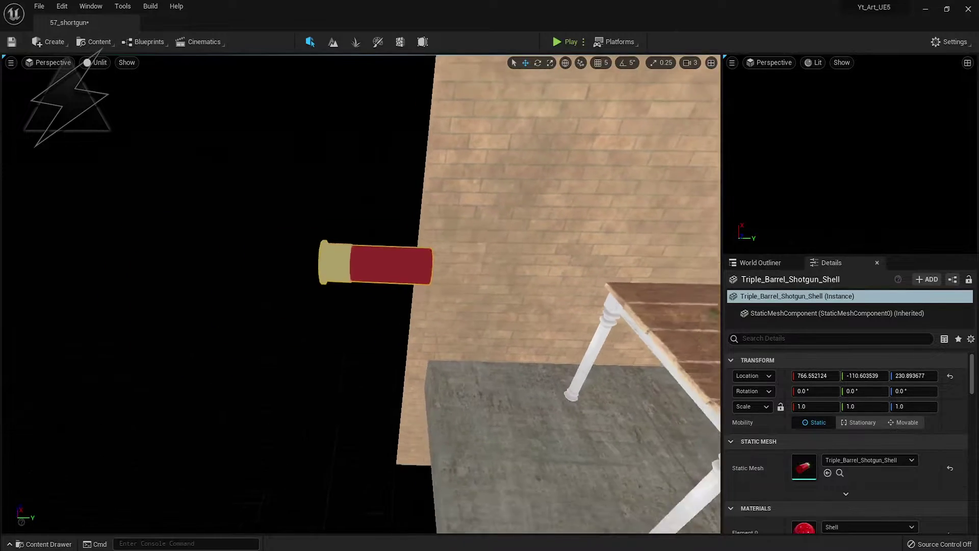
scroll(357, 275, down, 5)
drag(462, 261, 651, 294)
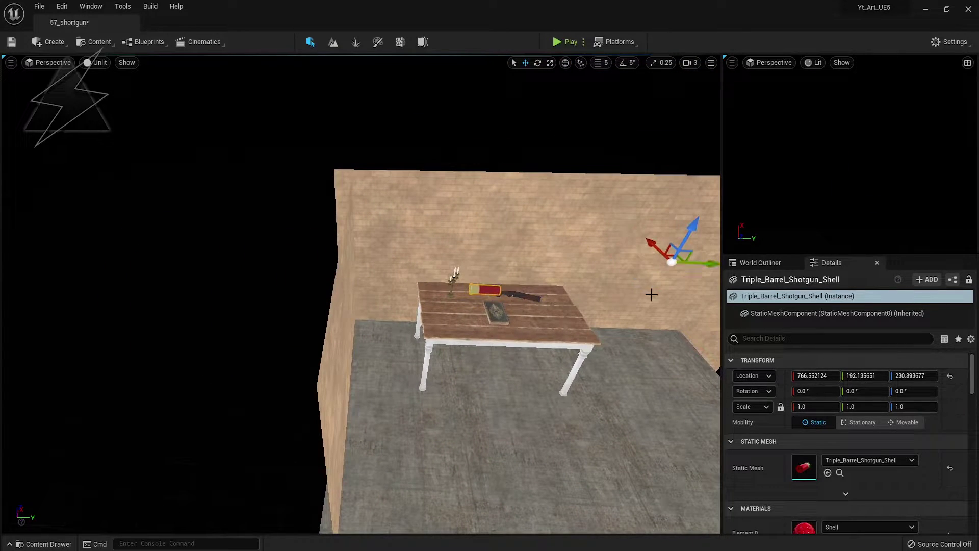
key(r)
mouse_move(672, 261)
mouse_down()
mouse_move(704, 255)
mouse_move(655, 284)
mouse_up()
key(w)
- Lower the first shell until it rests on the tabletop
key(f)
scroll(638, 322, down, 5)
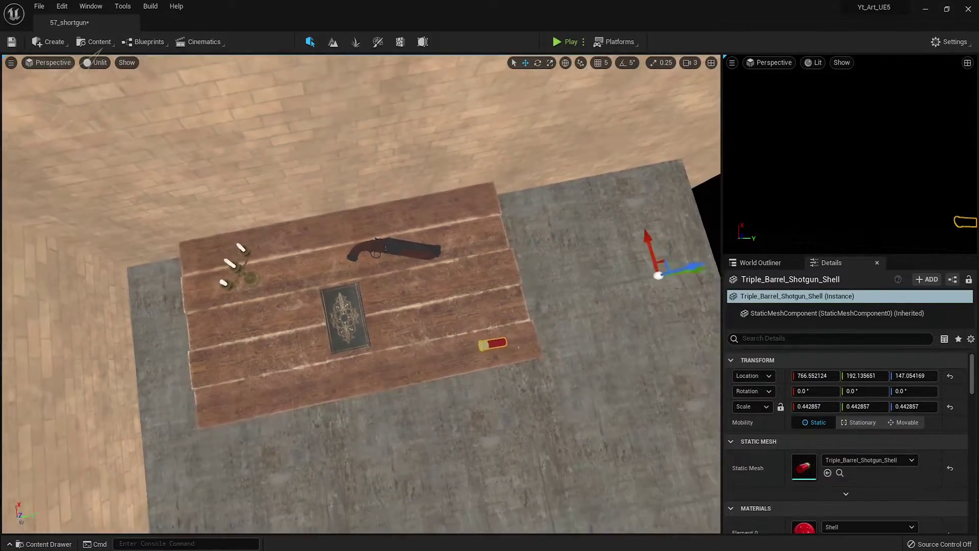
right_drag(638, 321, 638, 285)
scroll(439, 277, down, 6)
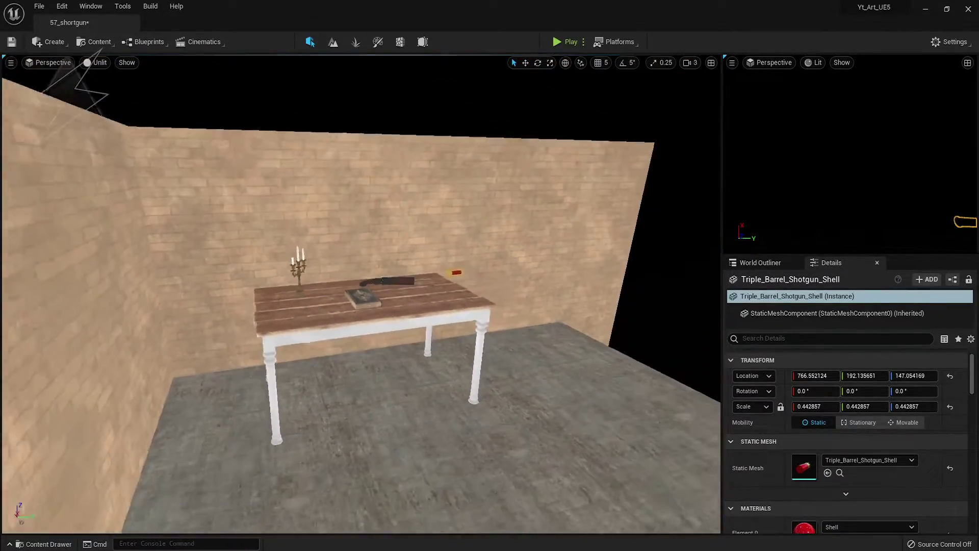
drag(506, 239, 509, 254)
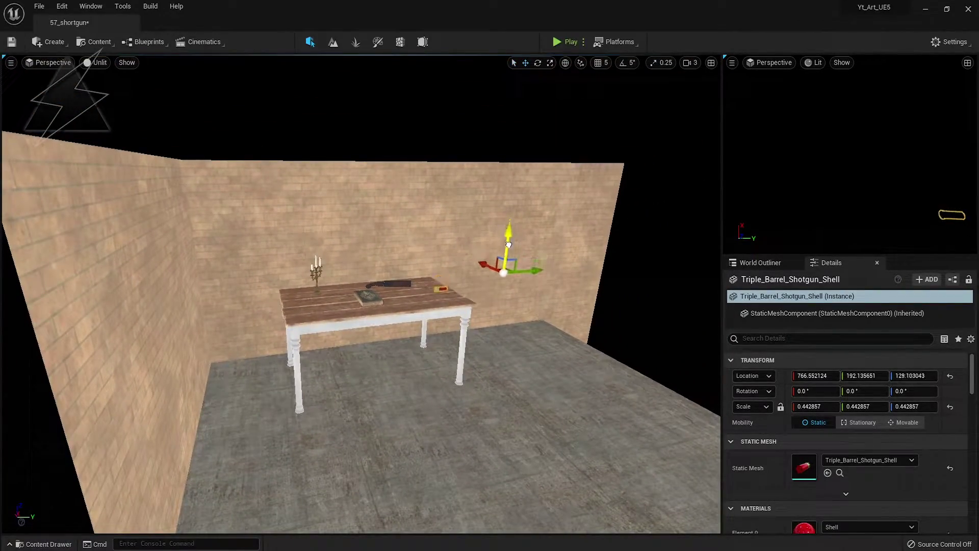
scroll(509, 254, up, 4)
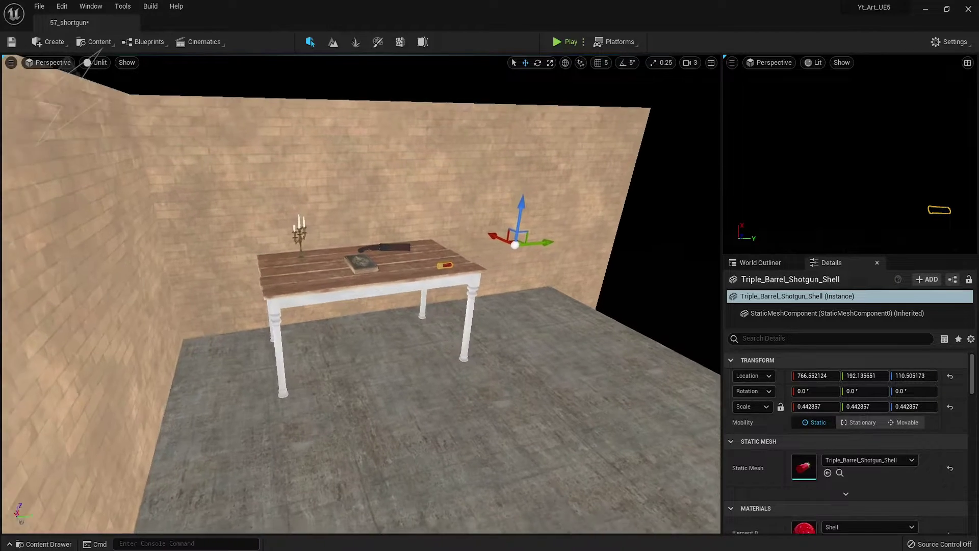
right_drag(509, 255, 489, 257)
drag(502, 257, 467, 260)
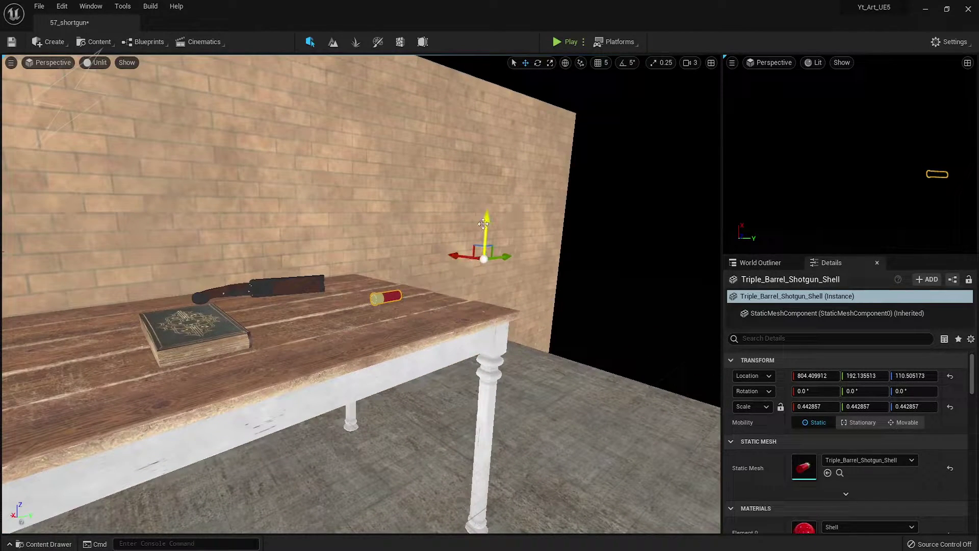
drag(483, 224, 483, 228)
scroll(484, 227, down, 5)
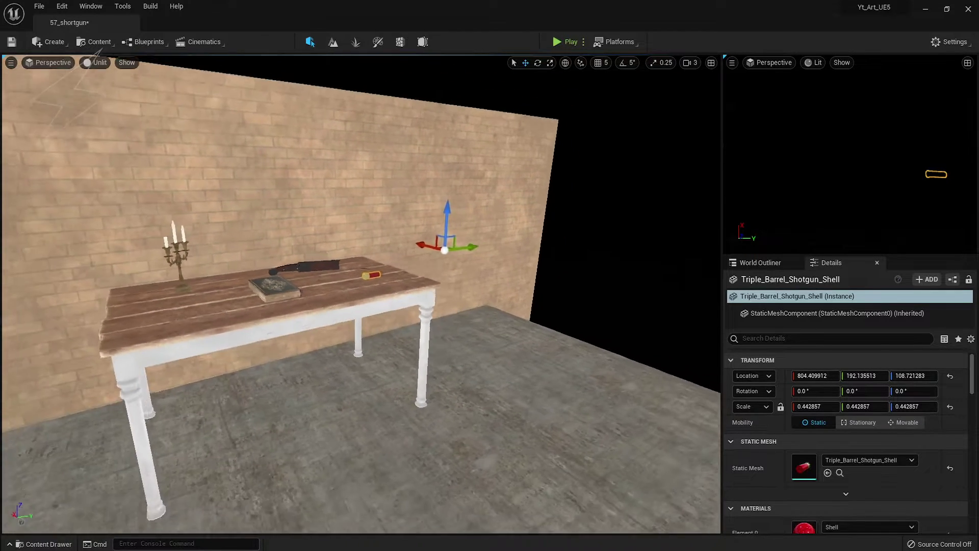
right_drag(483, 228, 557, 272)
drag(557, 272, 558, 272)
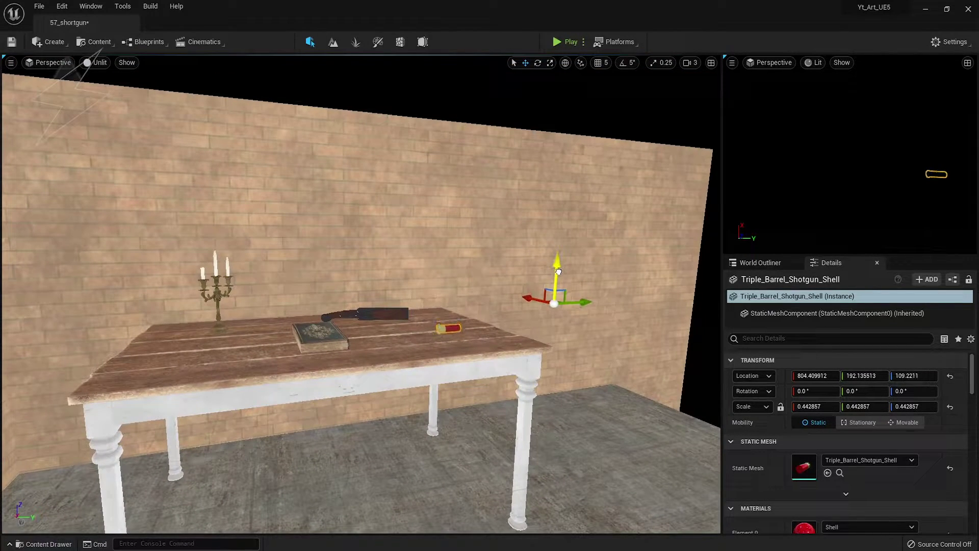
- Alt-drag copies of the shell and turn one at an angle near the front-left edge
alt+drag(587, 304, 392, 323)
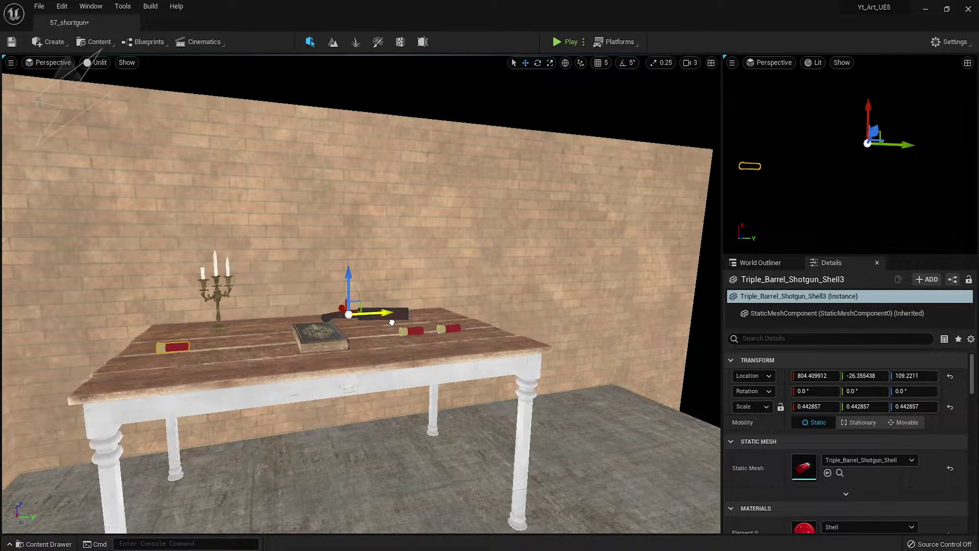
alt+drag(332, 315, 333, 242)
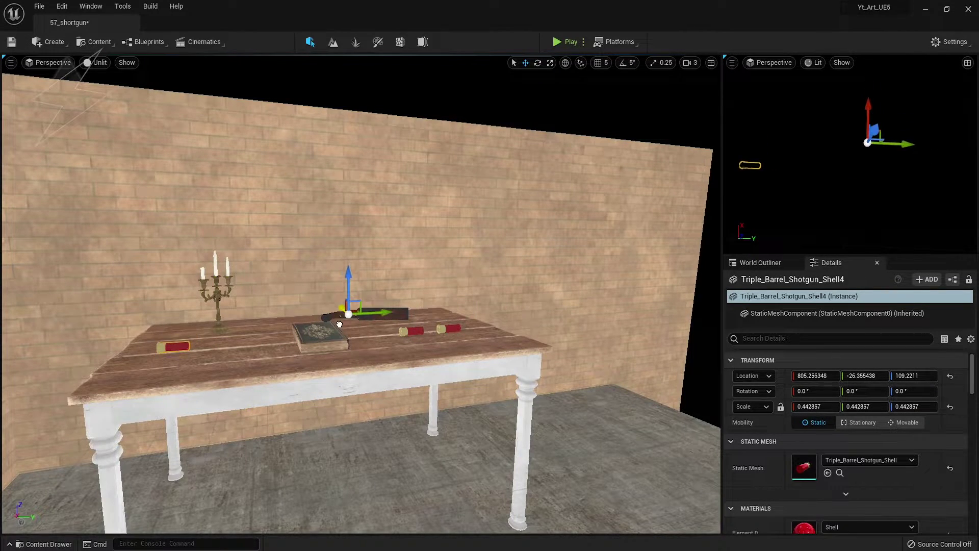
drag(341, 301, 350, 455)
key(e)
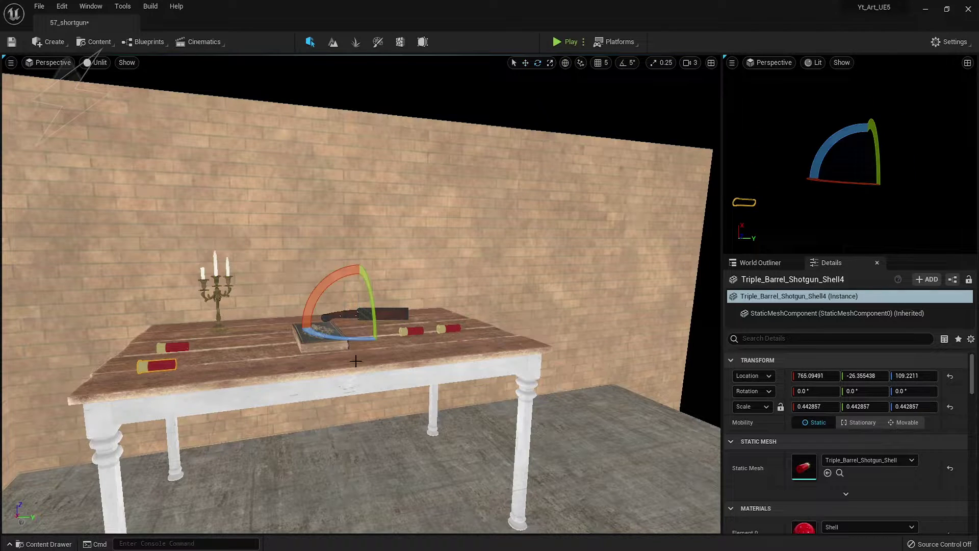
mouse_move(357, 339)
mouse_down()
mouse_move(397, 337)
mouse_move(338, 326)
mouse_move(286, 352)
mouse_move(450, 327)
mouse_move(466, 245)
mouse_up()
key(w)
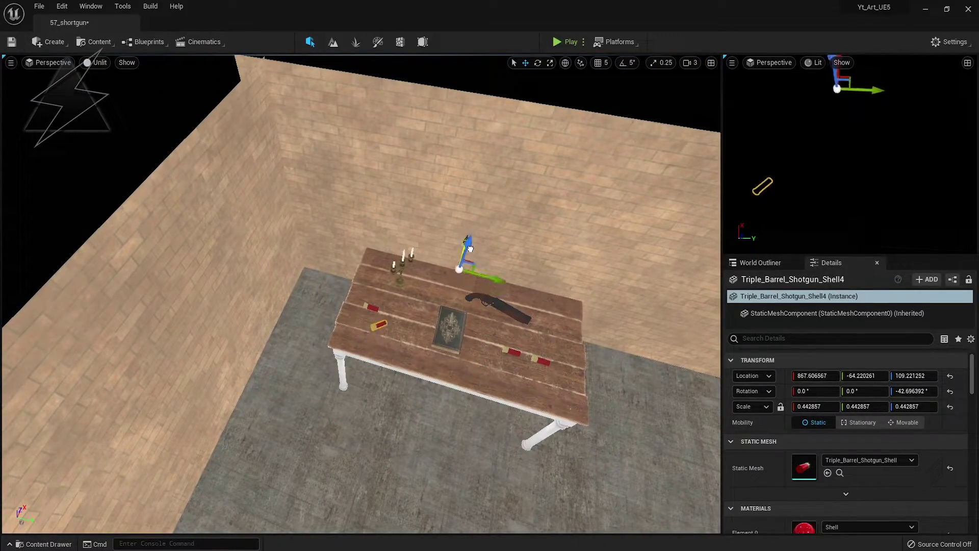
- Duplicate another shell to line a copy up beside it, right of the book
scroll(470, 248, up, 5)
alt+drag(459, 428, 387, 357)
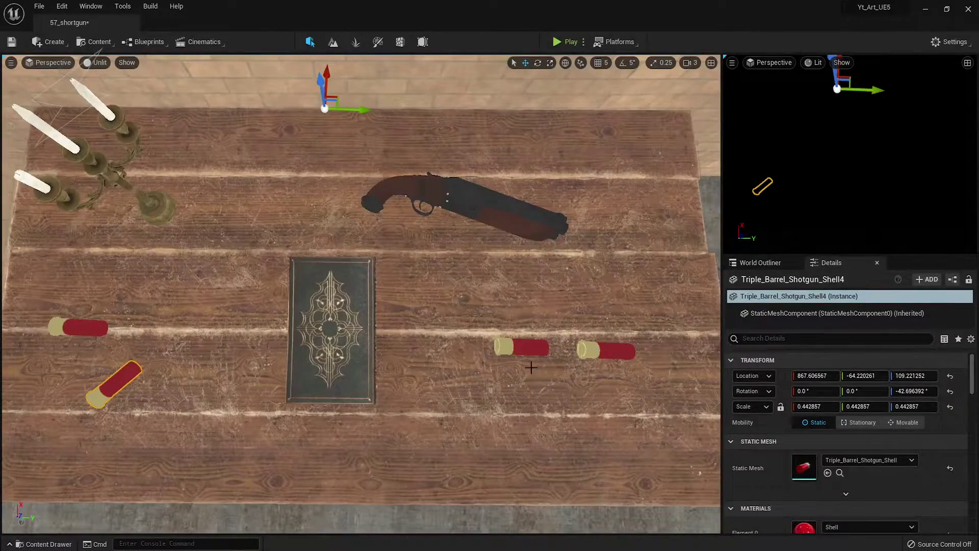
alt+drag(531, 367, 479, 286)
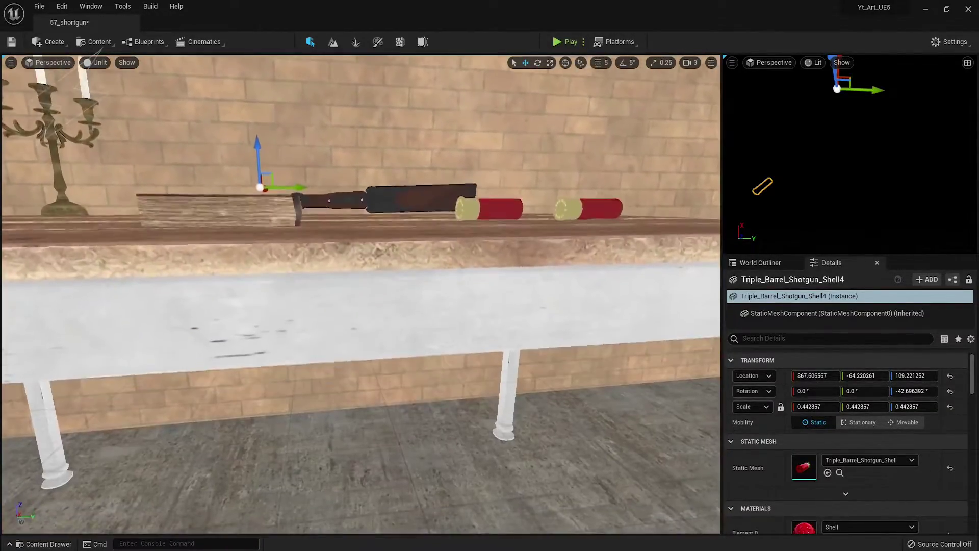
click(512, 360)
click(556, 322)
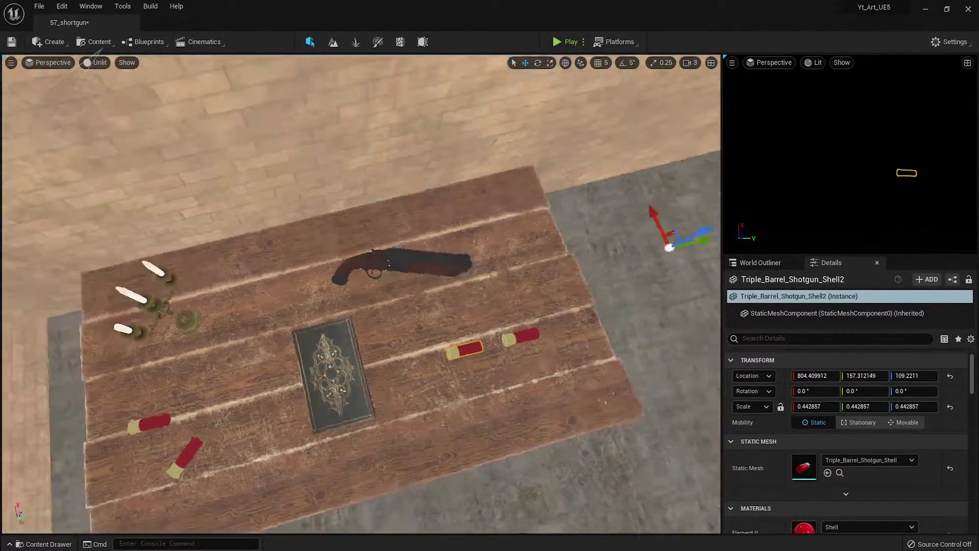
scroll(601, 343, down, 5)
alt+drag(531, 299, 521, 311)
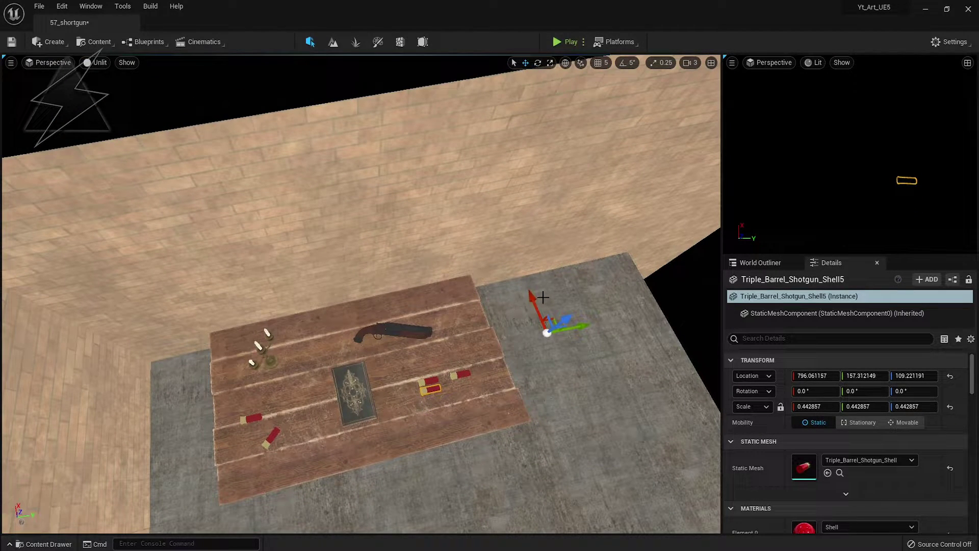
drag(536, 307, 537, 315)
- Duplicate the original shell and rotate the copy toward upright
click(455, 370)
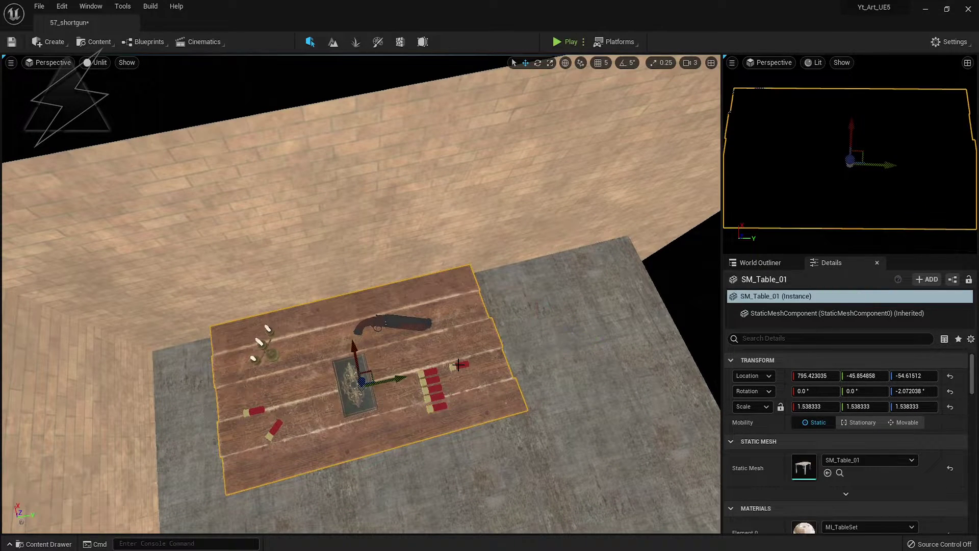
click(459, 365)
drag(604, 307, 571, 314)
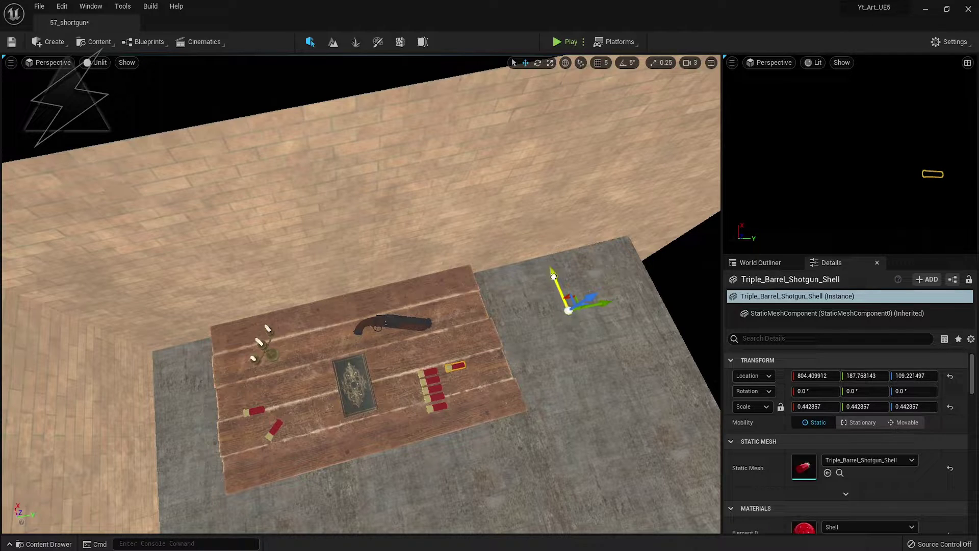
alt+drag(553, 276, 559, 292)
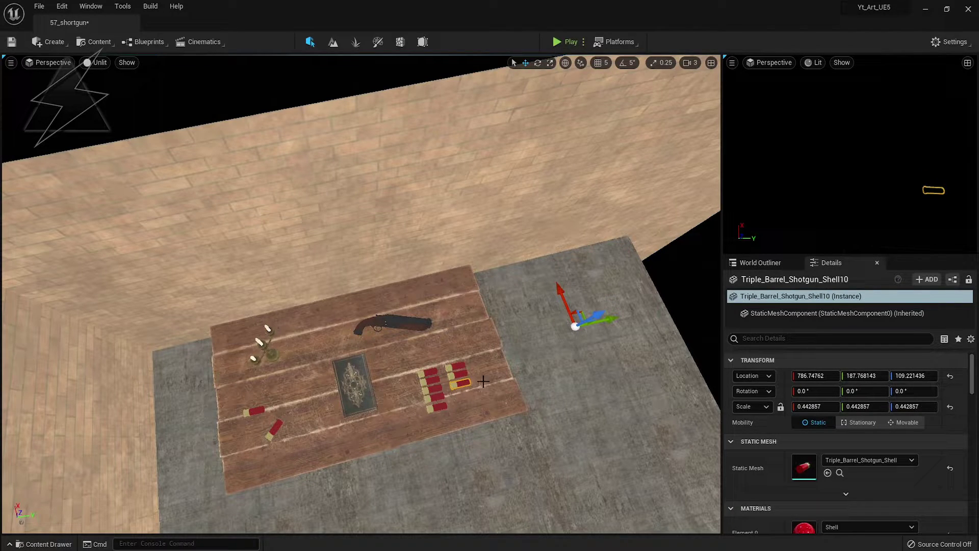
key(e)
alt+drag(525, 388, 648, 302)
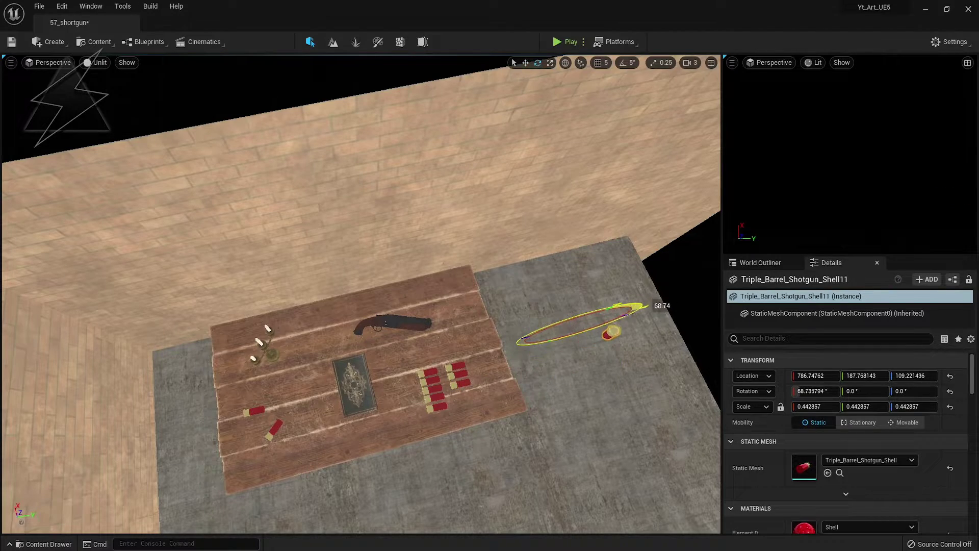
key(w)
- Move the tilted shell down to the table's back corner and stand it upright
right_drag(503, 365, 503, 365)
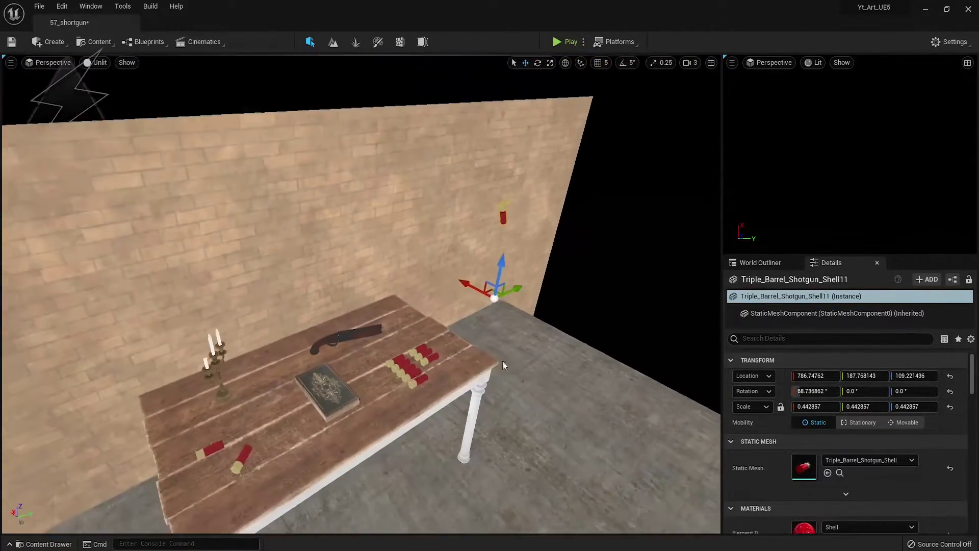
drag(492, 280, 478, 377)
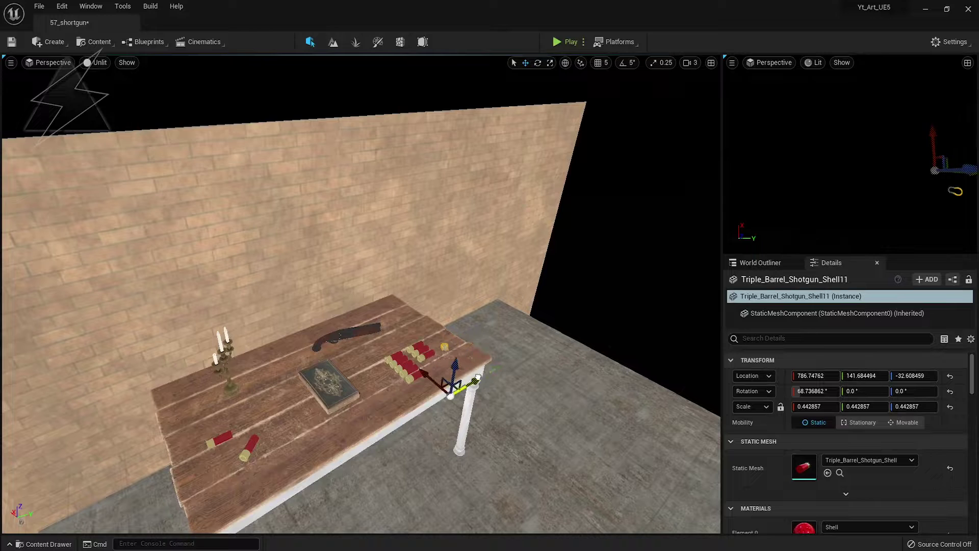
right_drag(477, 378, 459, 388)
key(e)
drag(403, 360, 428, 351)
key(w)
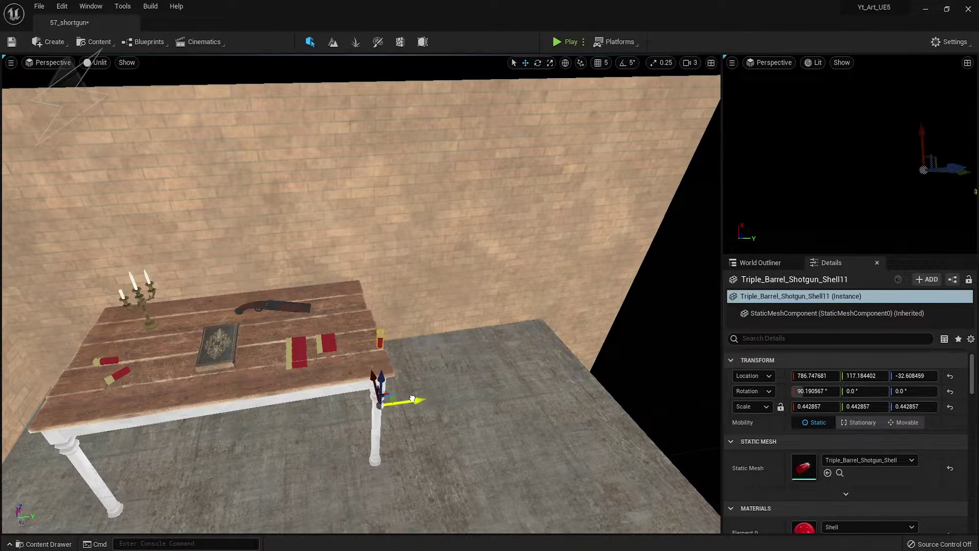
- Seat the standing shell on the table, duplicate it alongside, and select both shells
mouse_move(412, 398)
mouse_down()
mouse_move(399, 399)
mouse_move(353, 352)
mouse_up()
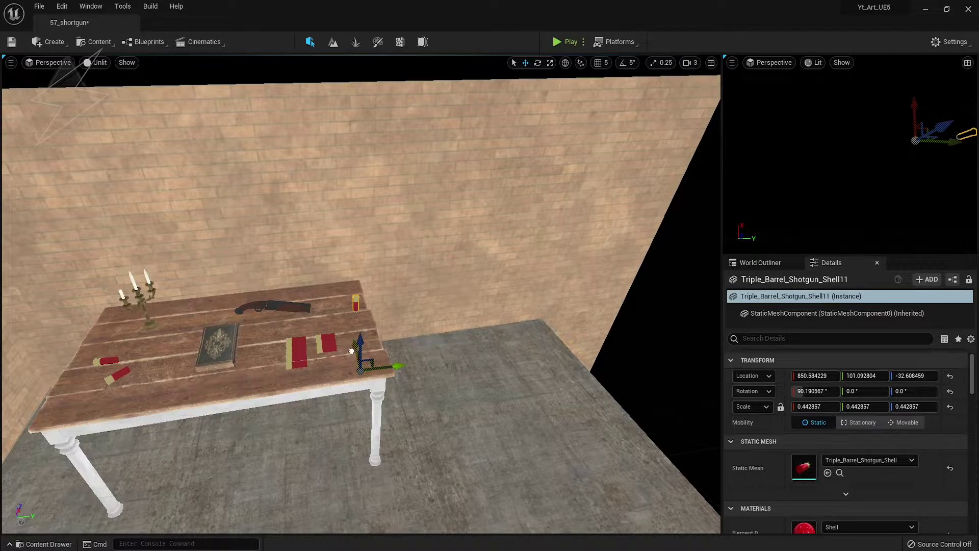
right_drag(352, 351, 330, 423)
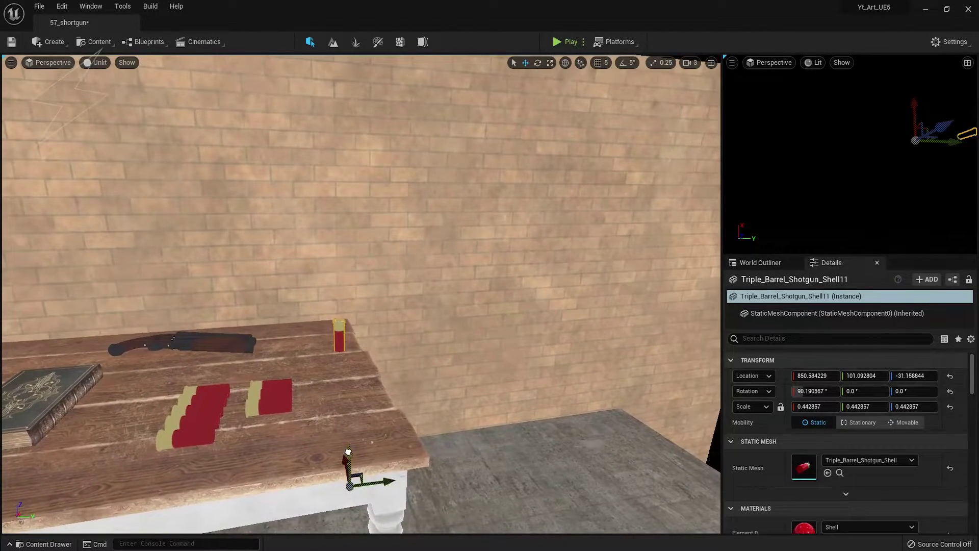
drag(348, 452, 347, 448)
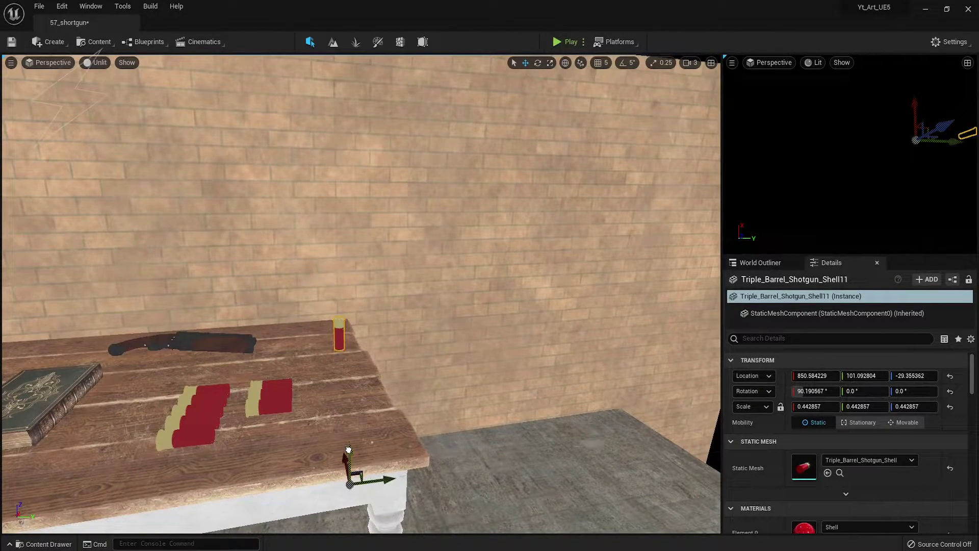
alt+drag(391, 480, 226, 430)
ctrl+click(340, 334)
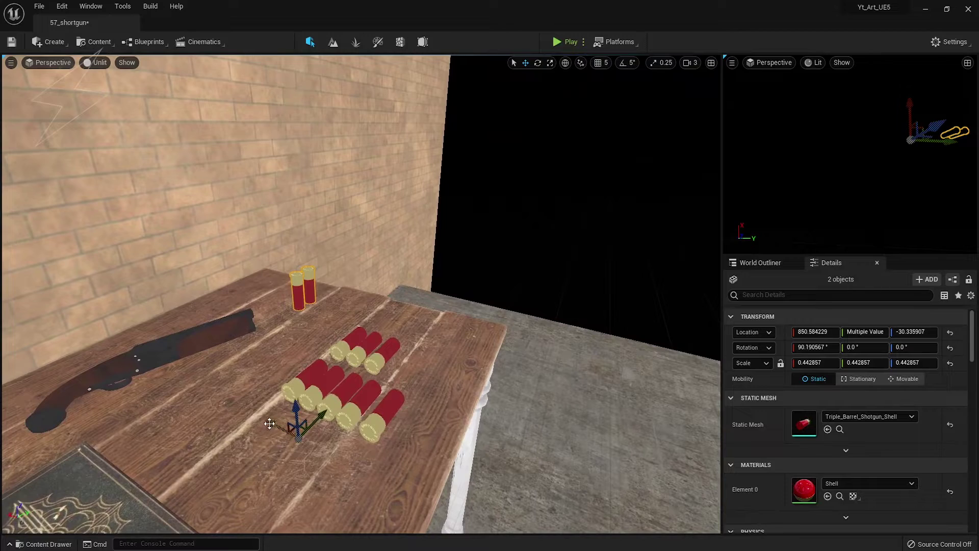
- Duplicate the upright shells twice, turn two about 29°, and drag SM_Book_03 onto the table
alt+drag(269, 423, 273, 424)
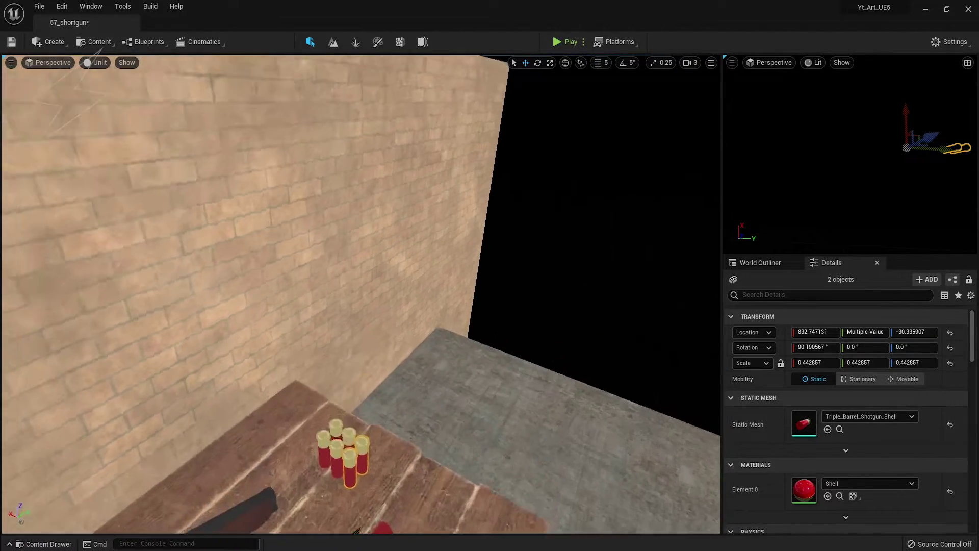
right_drag(282, 441, 281, 440)
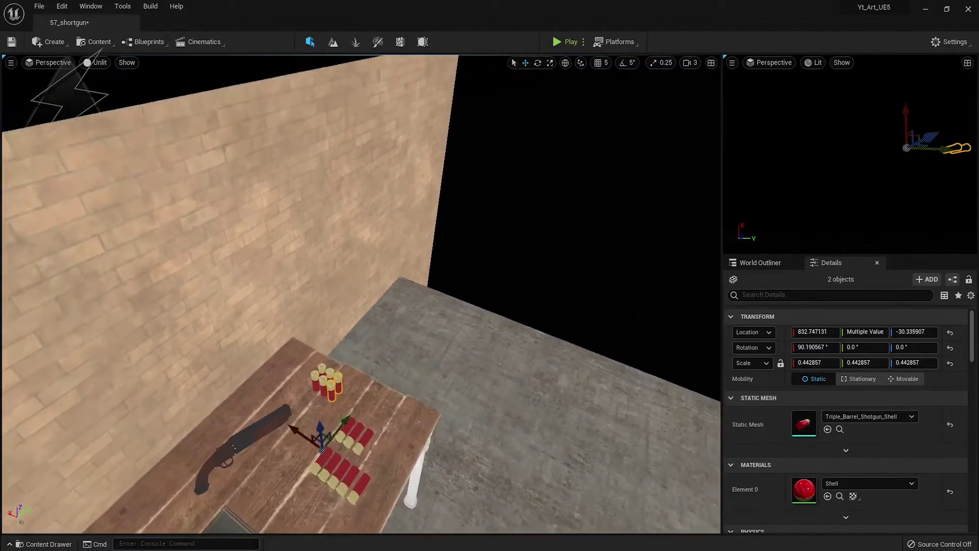
alt+drag(276, 453, 283, 452)
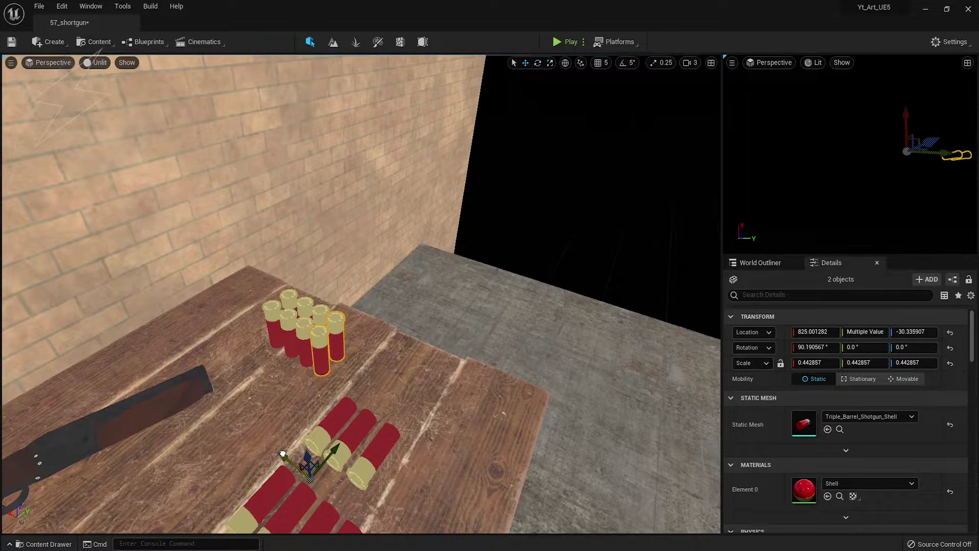
key(e)
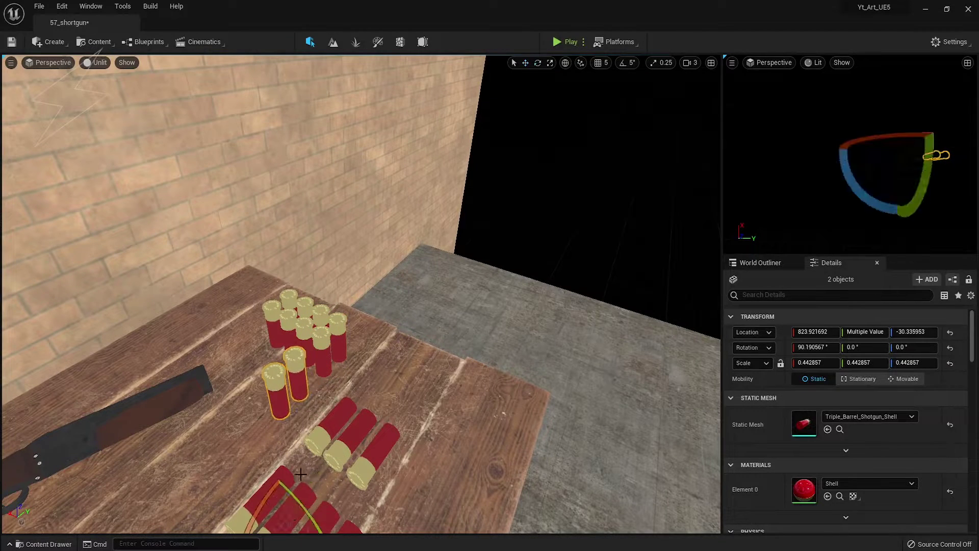
right_drag(303, 469, 304, 469)
drag(304, 469, 316, 466)
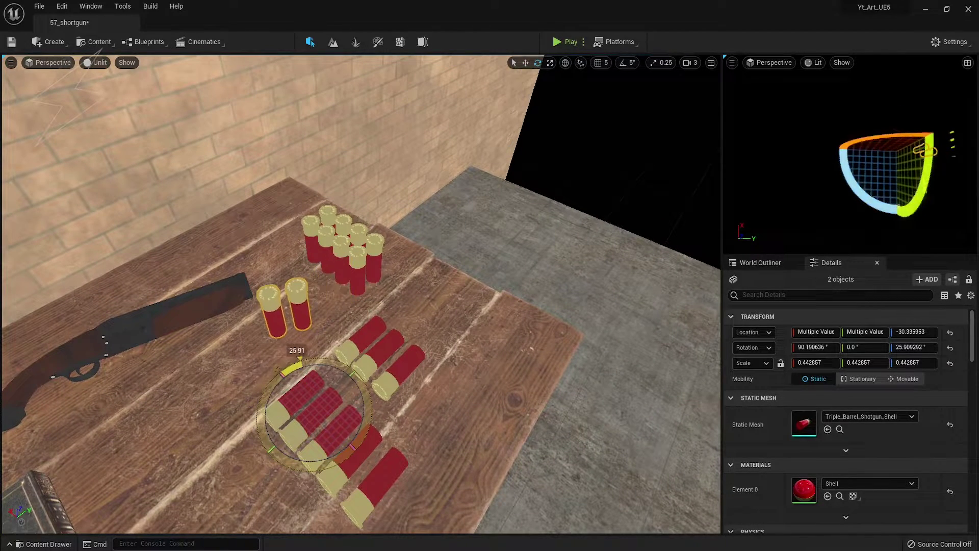
key(w)
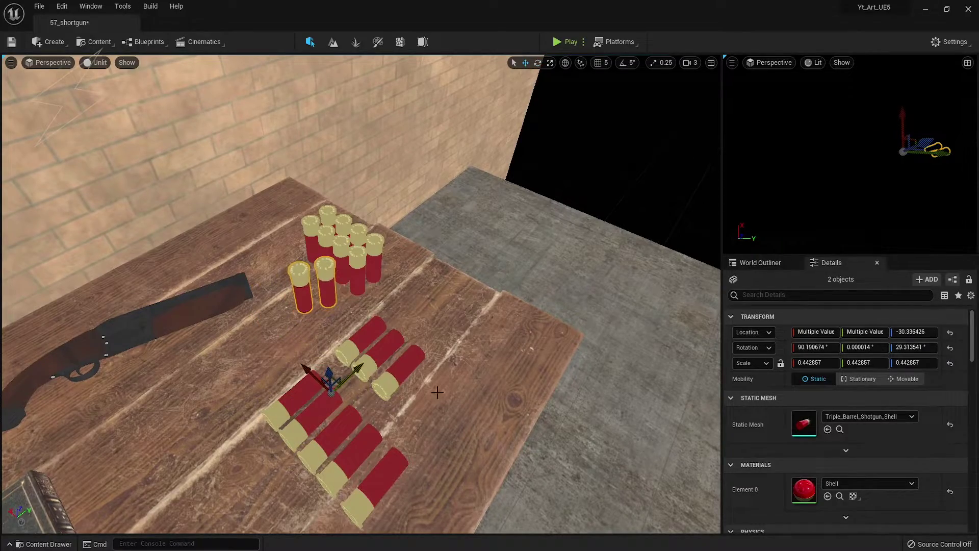
mouse_move(322, 414)
right_down()
mouse_move(469, 447)
mouse_move(480, 440)
right_up()
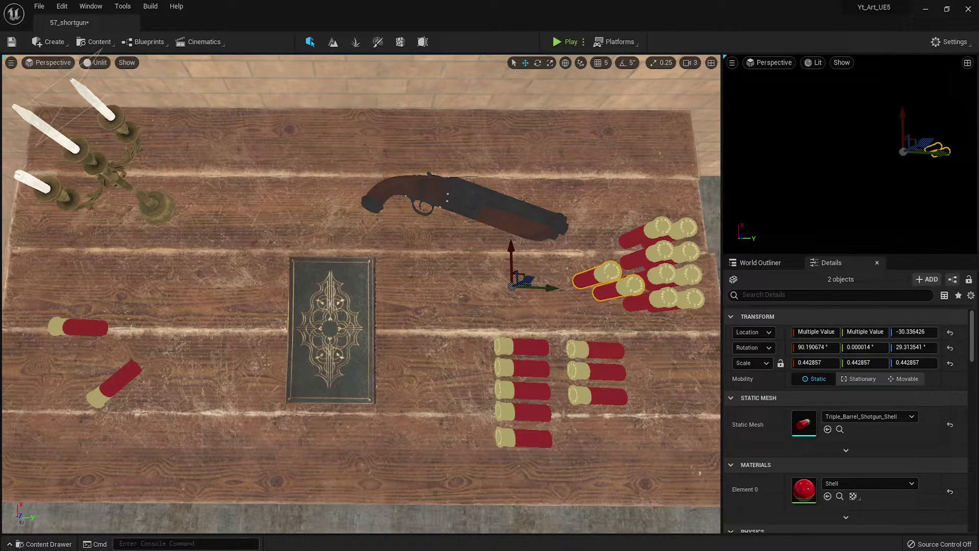
mouse_move(5, 357)
mouse_down()
mouse_move(300, 403)
mouse_move(309, 392)
mouse_move(345, 458)
mouse_up()
- Scale SM_Book_03 to 1.593 and rotate it onto its side
key(e)
key(r)
key(w)
key(e)
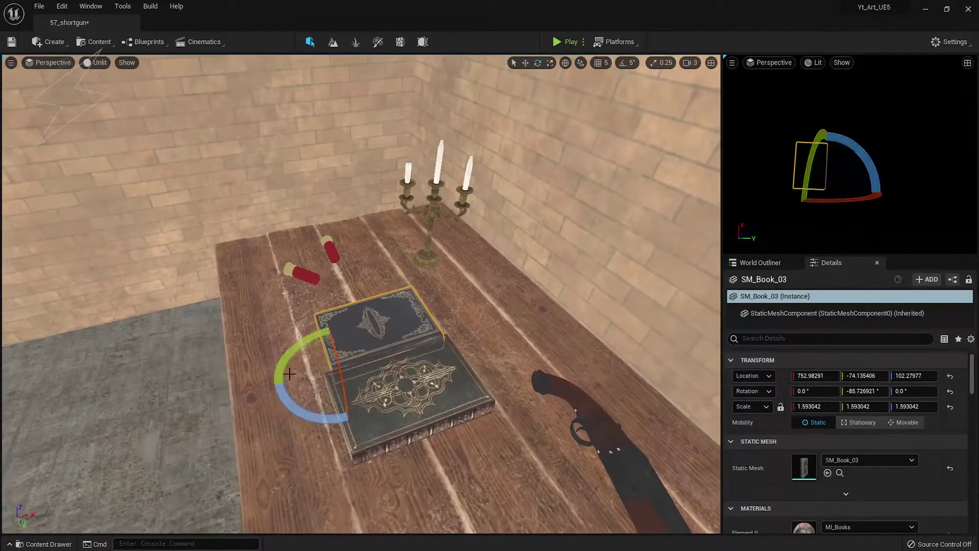
drag(279, 375, 284, 391)
key(w)
key(e)
mouse_move(333, 367)
mouse_down()
mouse_move(322, 318)
mouse_move(328, 334)
mouse_up()
key(w)
- Raise the book to Z 113.5 and prop it against the first book
drag(339, 387, 349, 405)
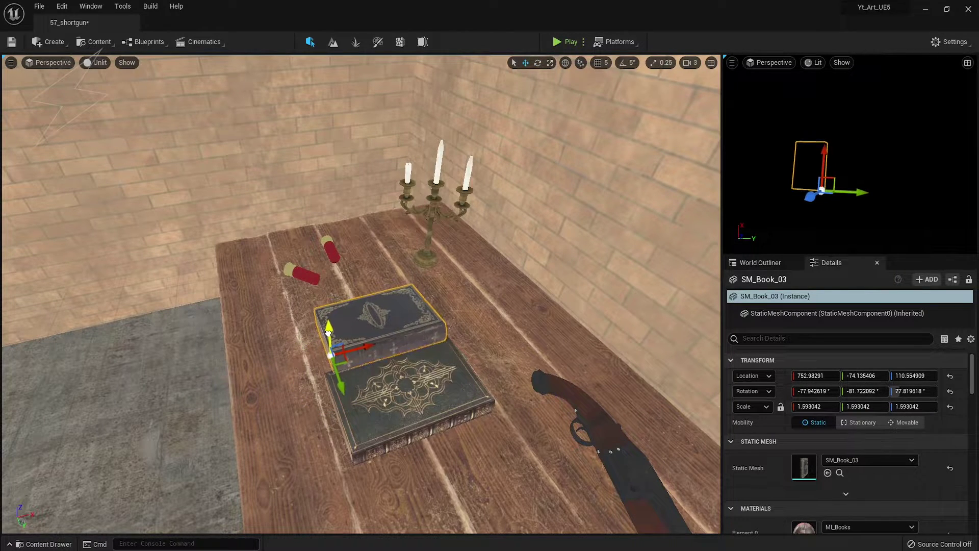
right_drag(349, 406, 356, 393)
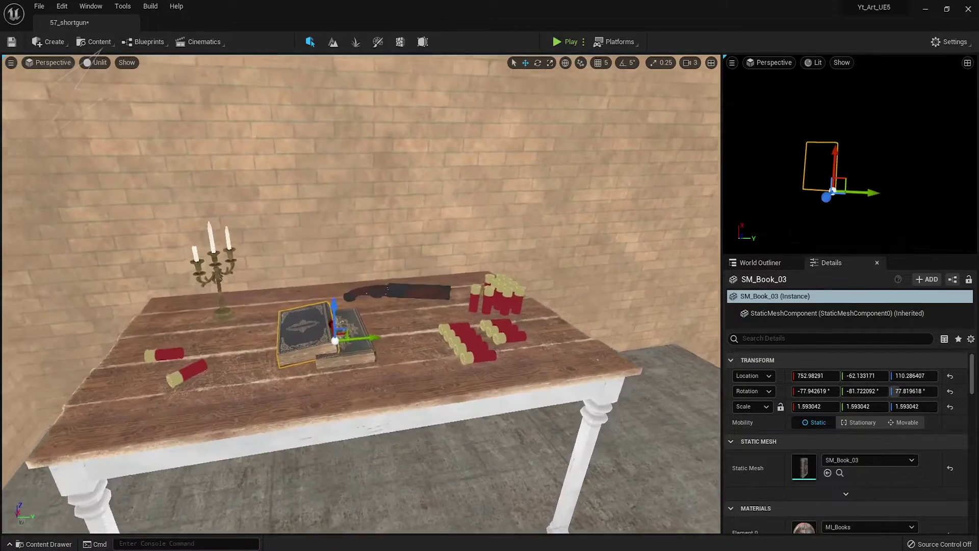
mouse_move(381, 285)
mouse_down()
mouse_move(372, 250)
mouse_move(357, 240)
mouse_up()
key(e)
click(392, 263)
click(357, 311)
key(w)
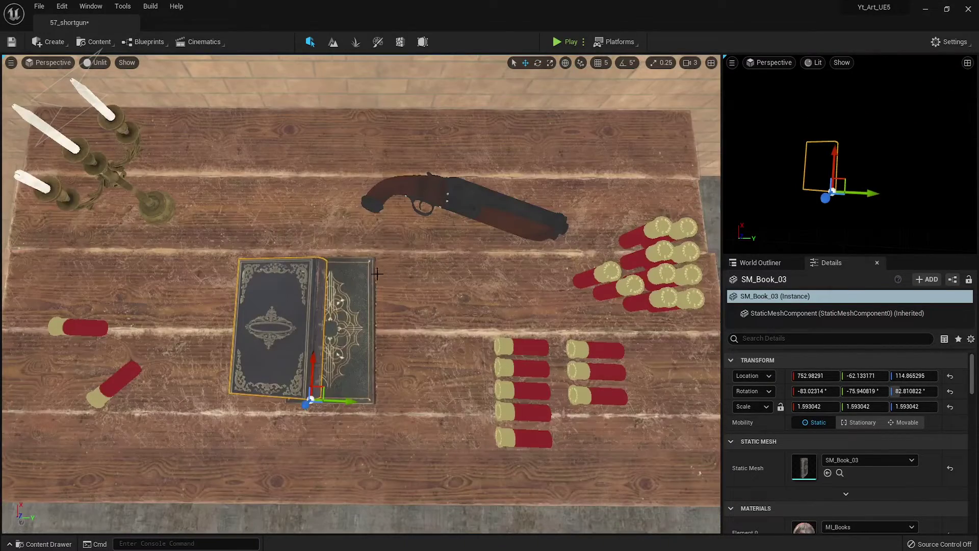
click(411, 366)
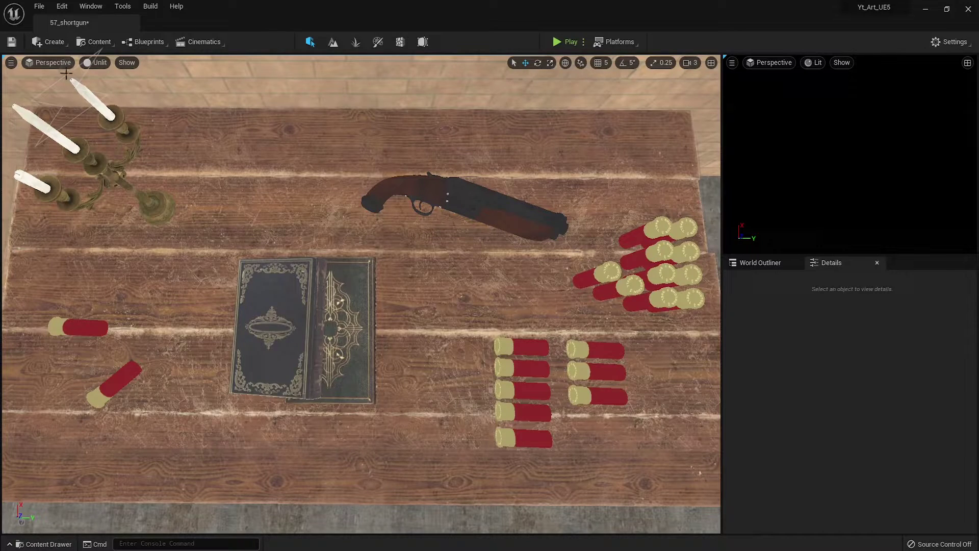
- Save the level, then add a movable Directional Light and delete it again
key(ctrl+s)
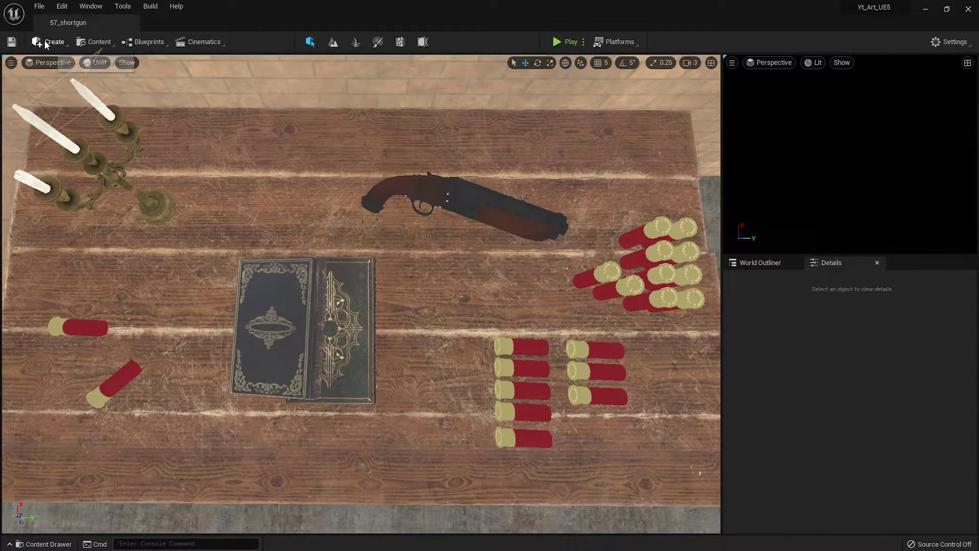
click(44, 40)
mouse_move(105, 71)
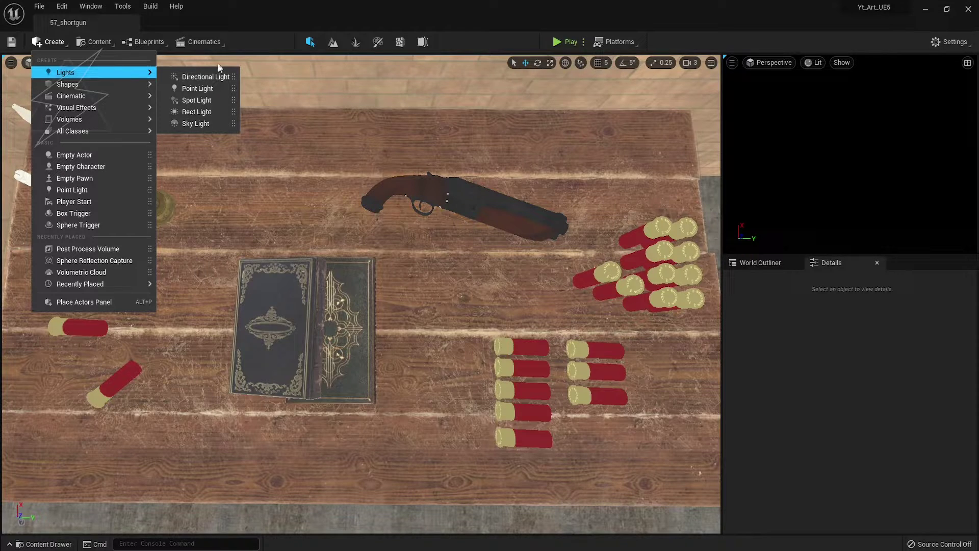
click(205, 76)
click(902, 422)
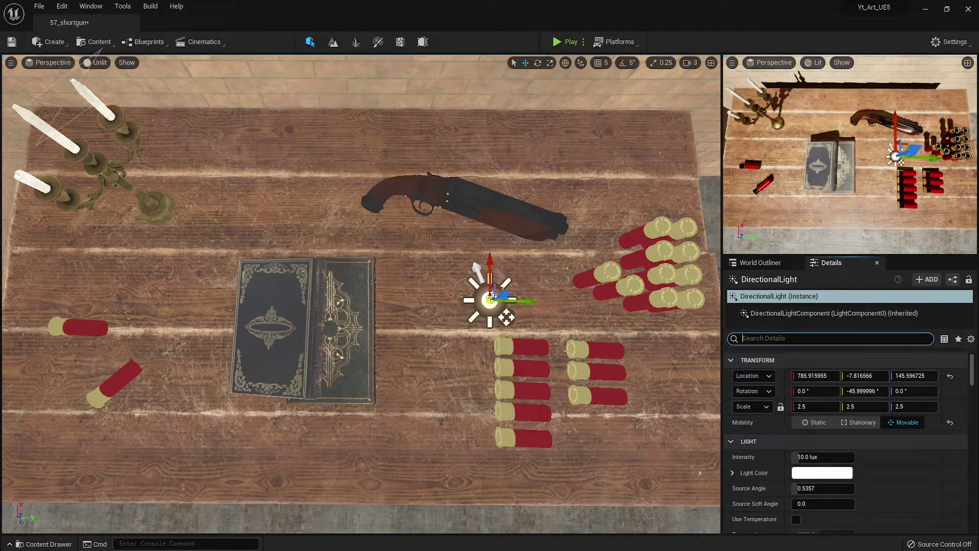
click(760, 262)
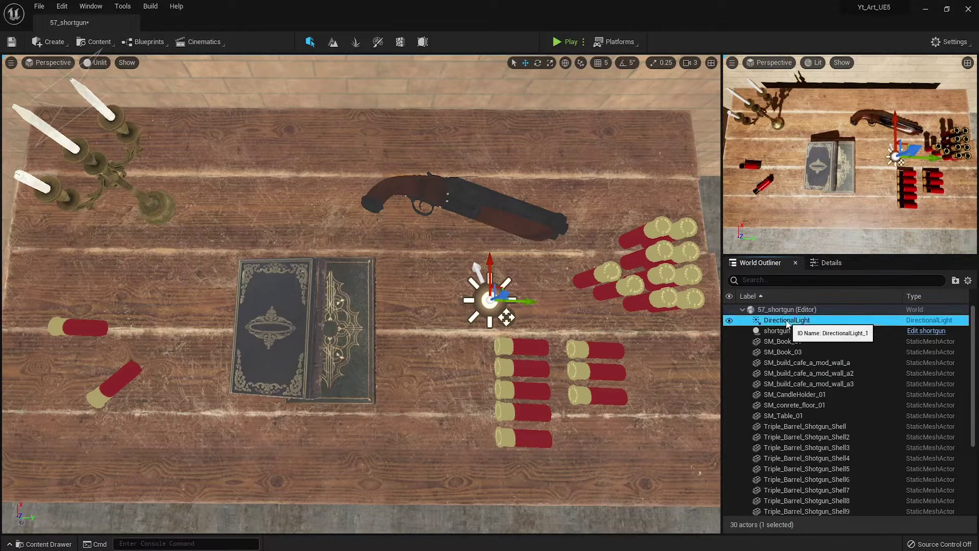
key(Delete)
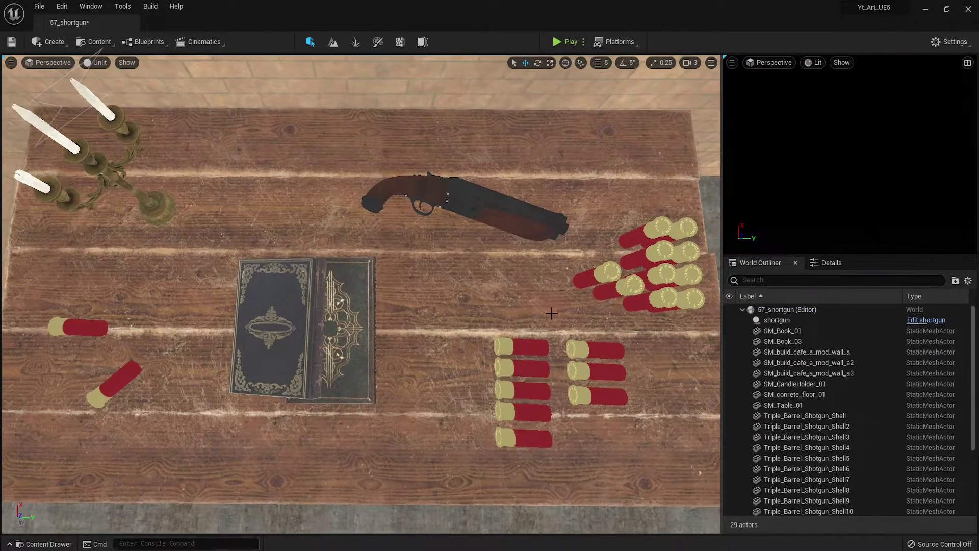
- Drag a Sphere Reflection Capture from Visual Effects onto the middle of the table
click(50, 42)
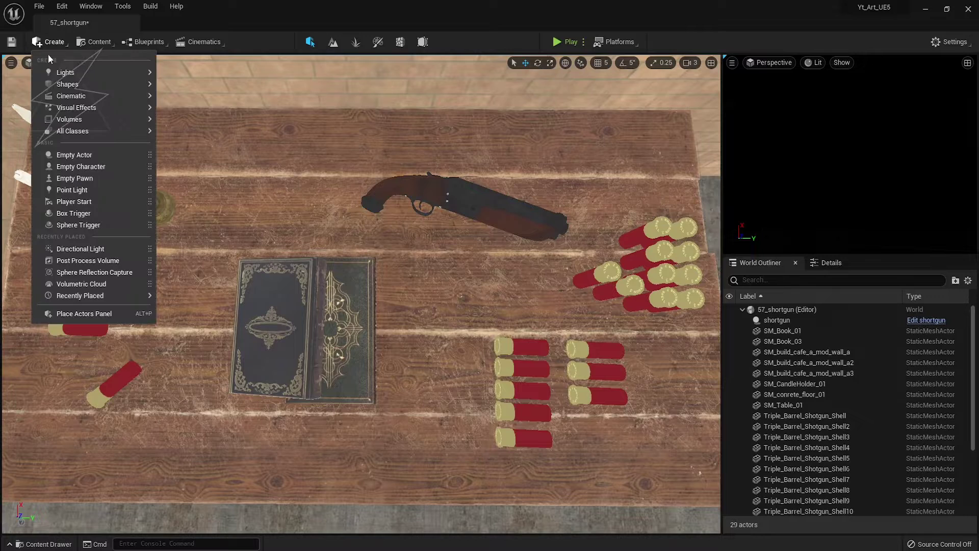
mouse_move(94, 108)
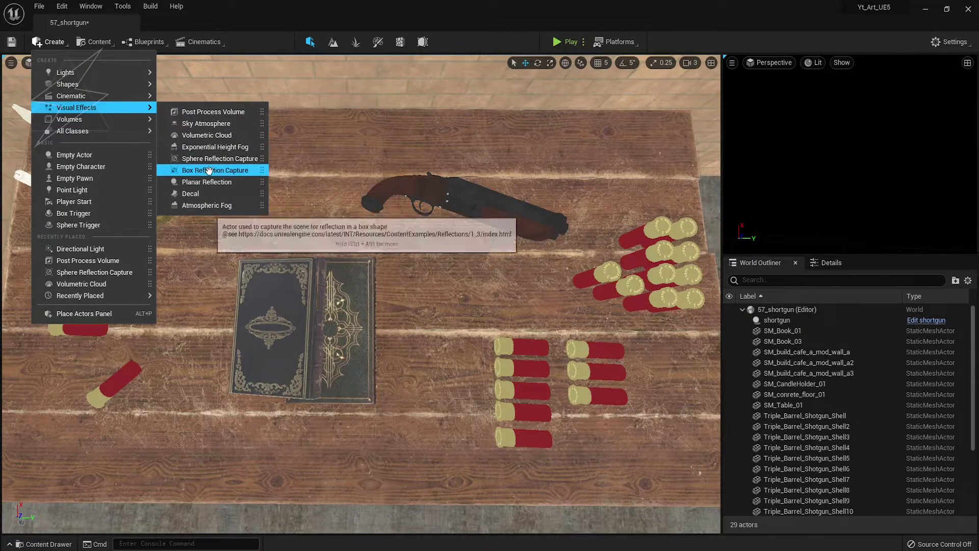
mouse_move(199, 158)
mouse_down()
mouse_move(341, 312)
mouse_move(411, 306)
mouse_move(411, 255)
mouse_move(429, 331)
mouse_up()
scroll(411, 306, down, 10)
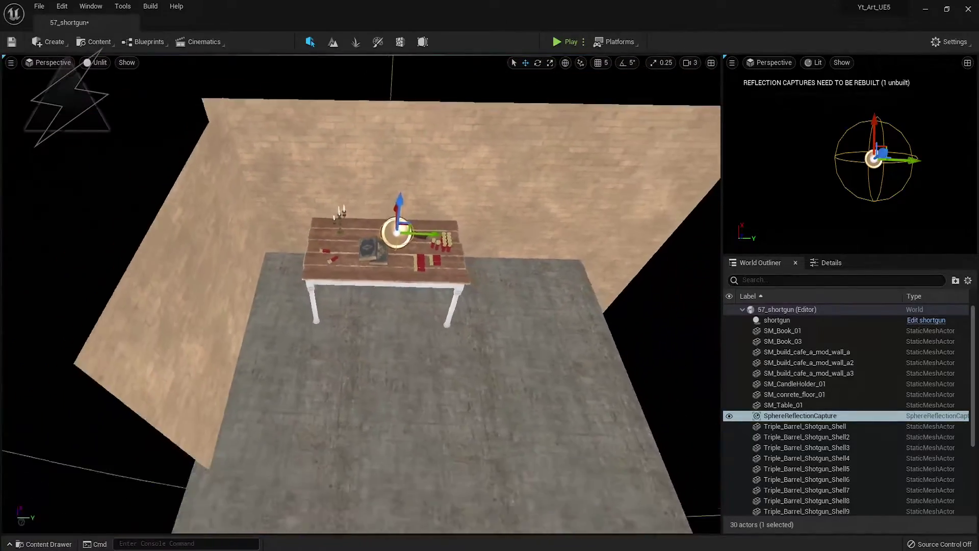
scroll(429, 331, up, 10)
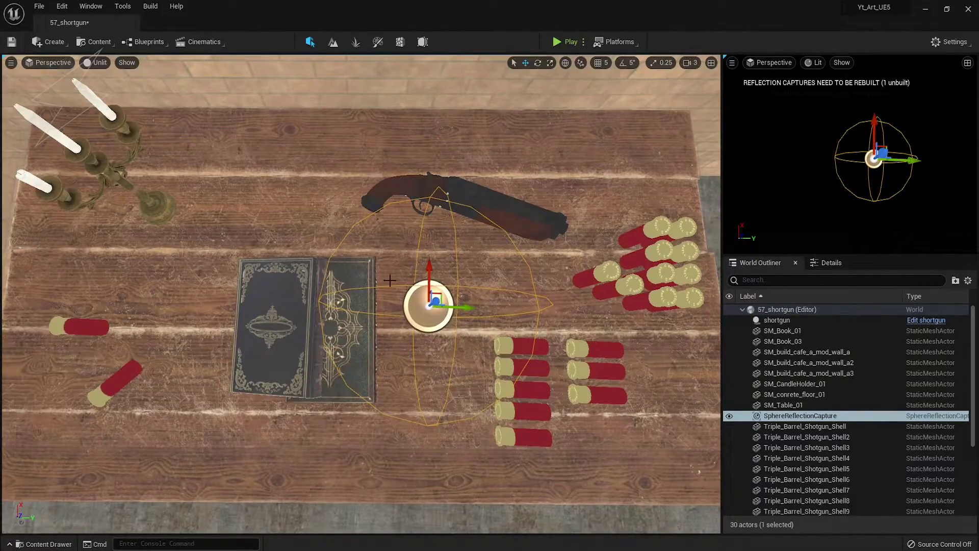
alt+drag(389, 280, 389, 229)
scroll(389, 229, down, 5)
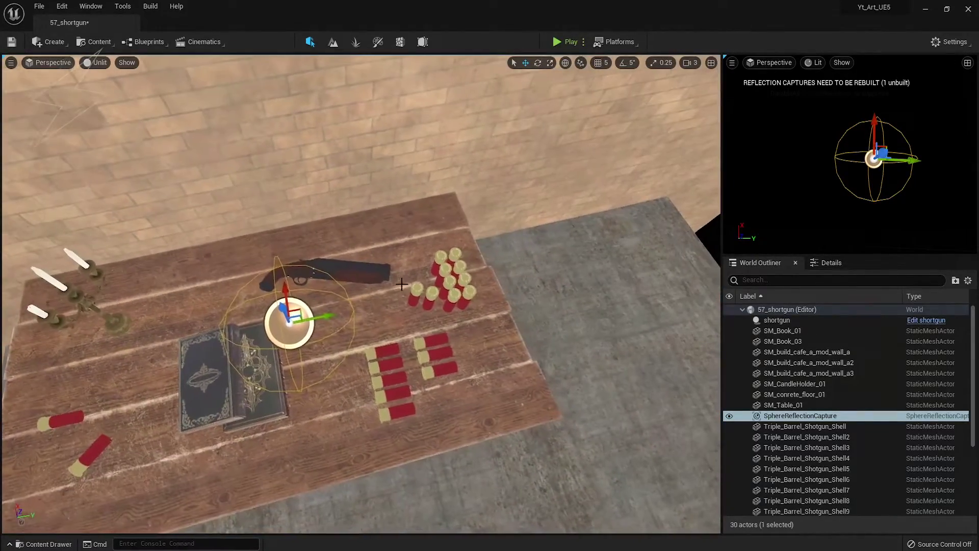
click(54, 42)
mouse_move(110, 111)
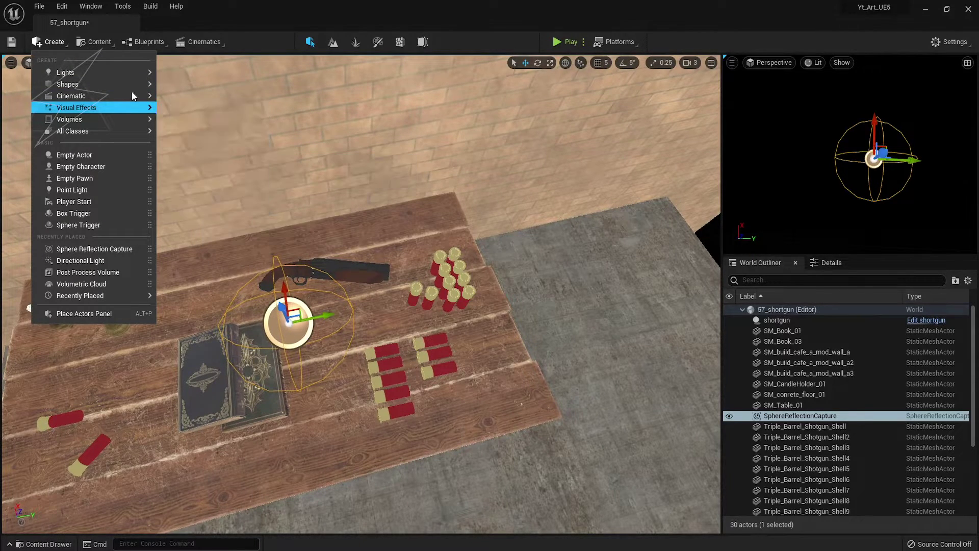
- Add a Sky Light set to Movable with Real Time Capture enabled
mouse_move(85, 74)
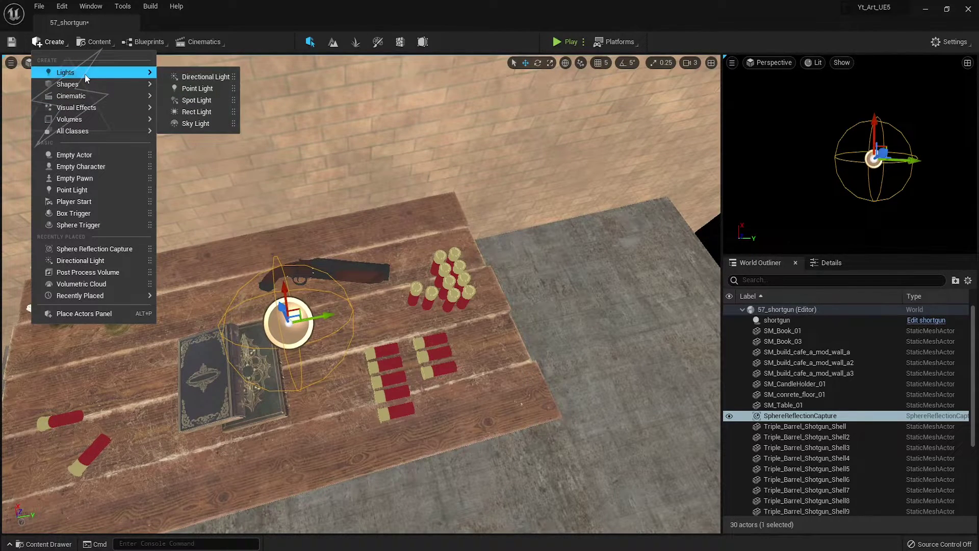
click(190, 124)
click(829, 263)
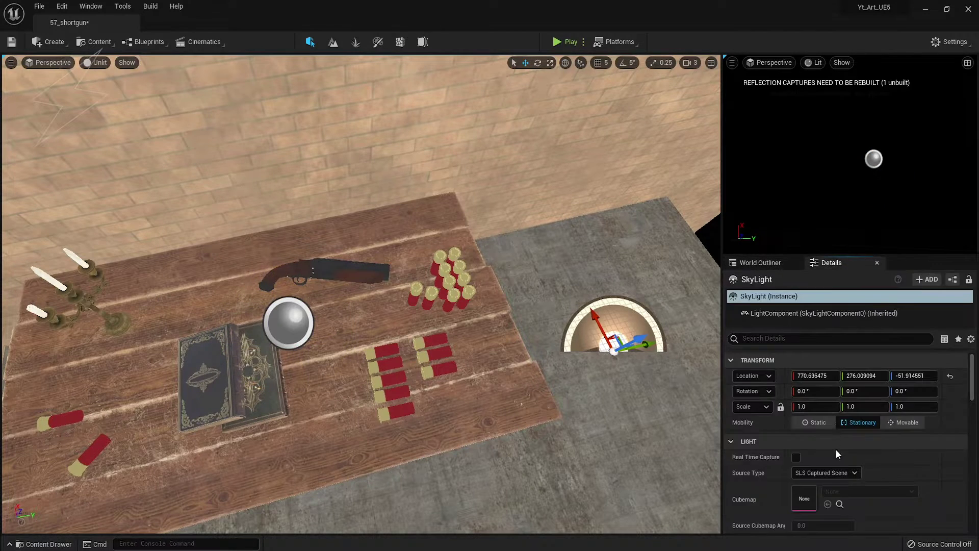
click(905, 422)
click(796, 457)
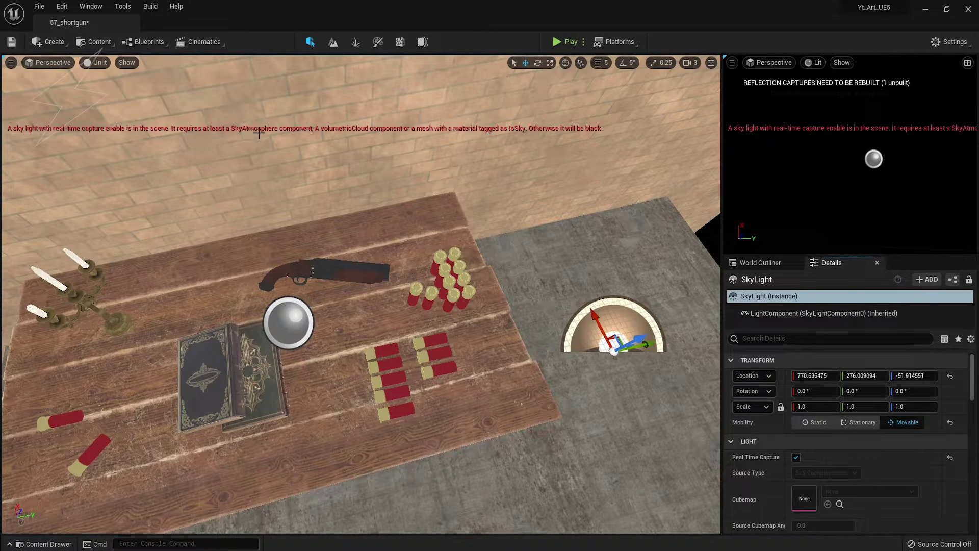
- Add a Sky Atmosphere from the Visual Effects menu
click(51, 42)
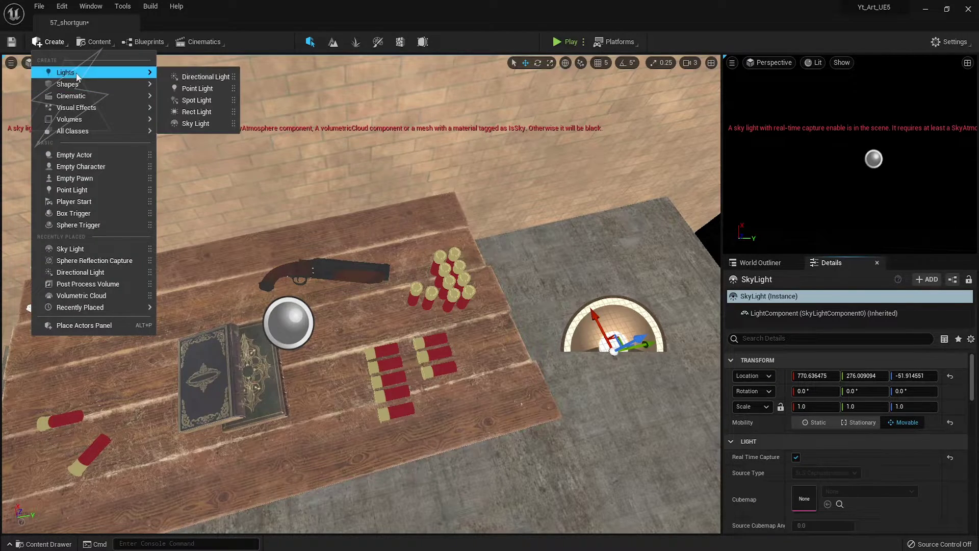
mouse_move(91, 114)
click(206, 123)
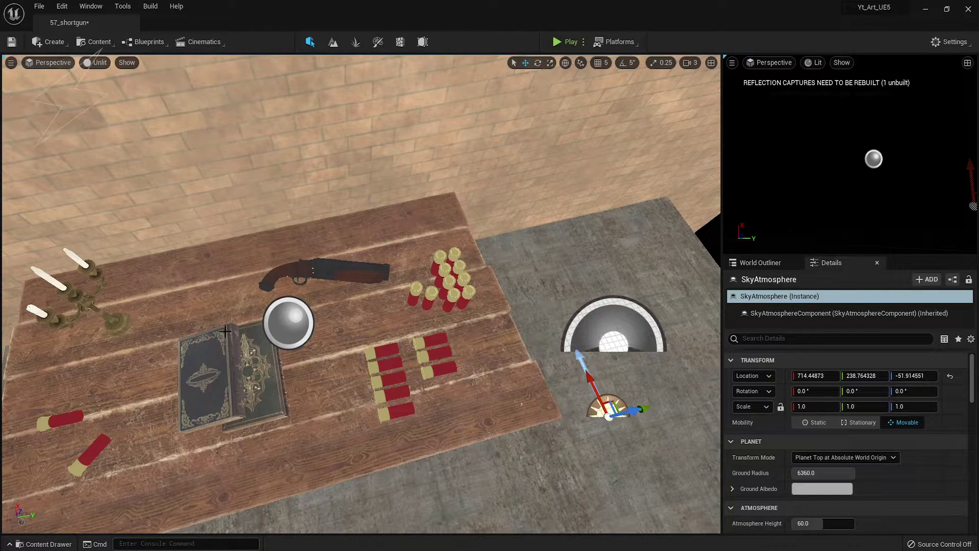
click(51, 42)
- Add a point light to the scene and switch the viewport to Lit rendering
mouse_move(76, 72)
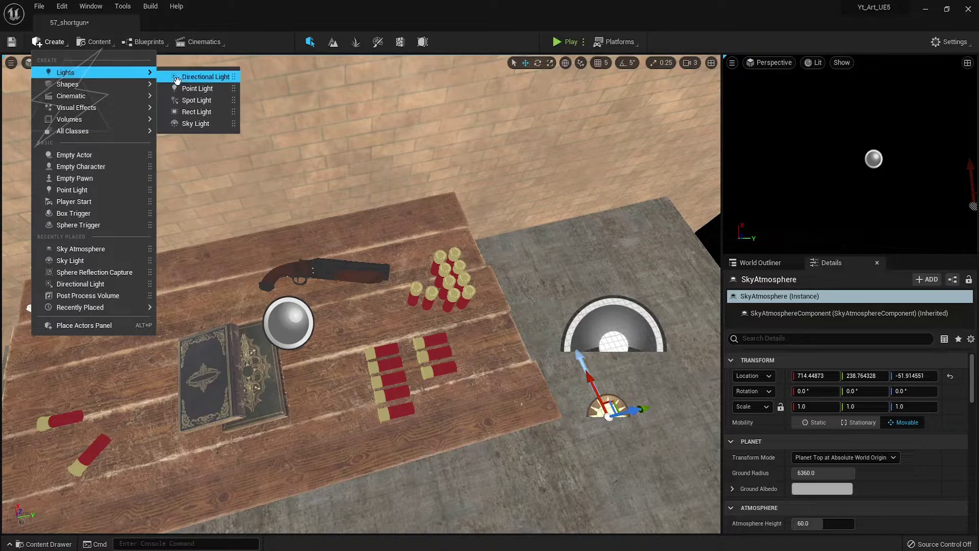
click(190, 90)
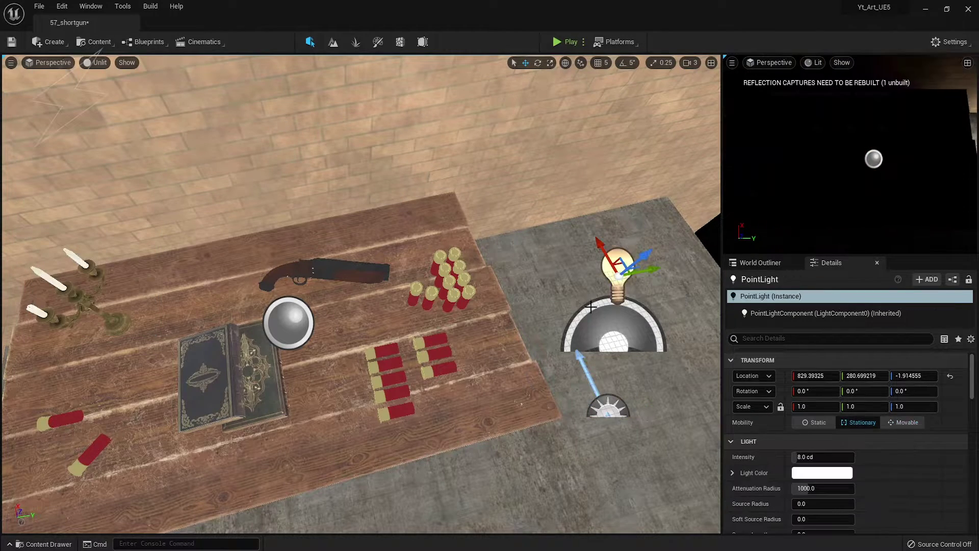
key(alt+3)
click(96, 62)
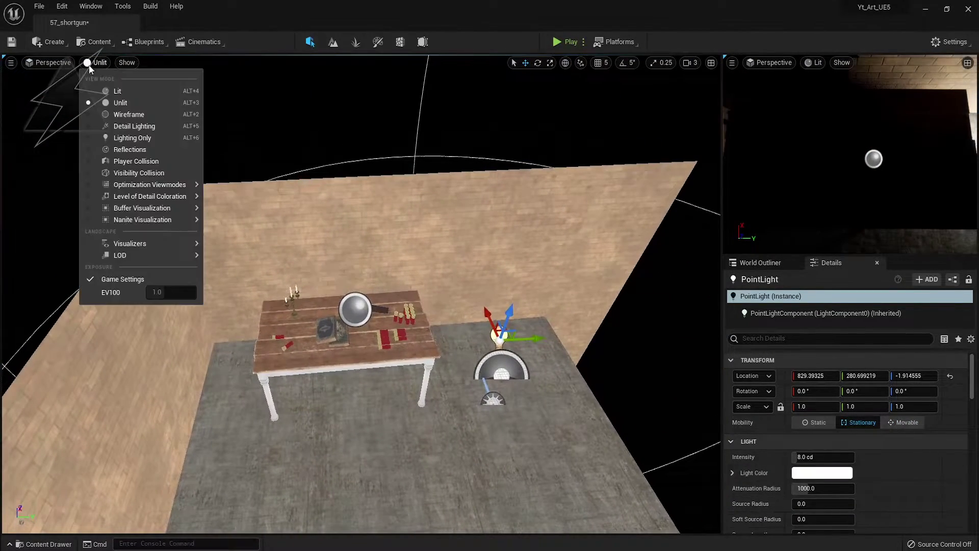
click(97, 79)
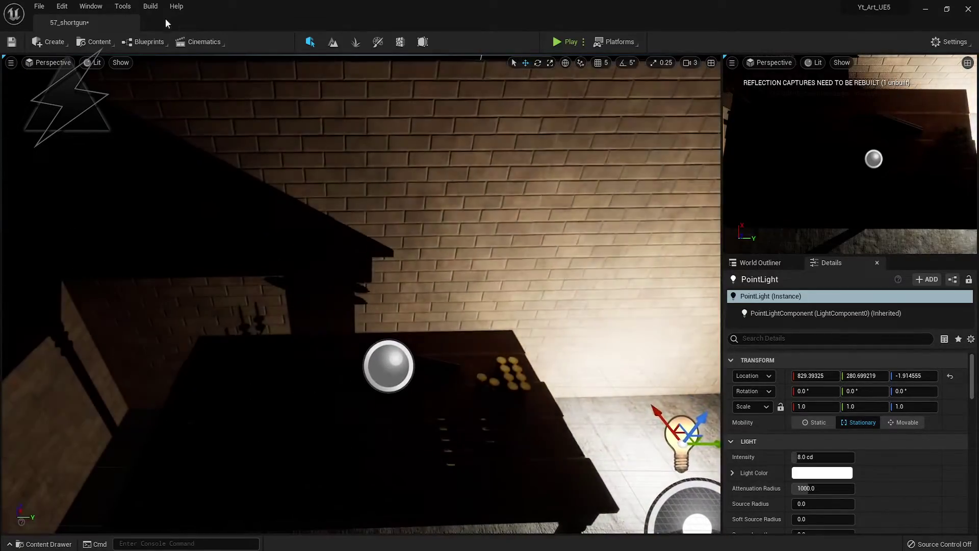
- Rebuild reflection captures and raise the point light to Z 332.26 above the table
click(150, 6)
click(196, 129)
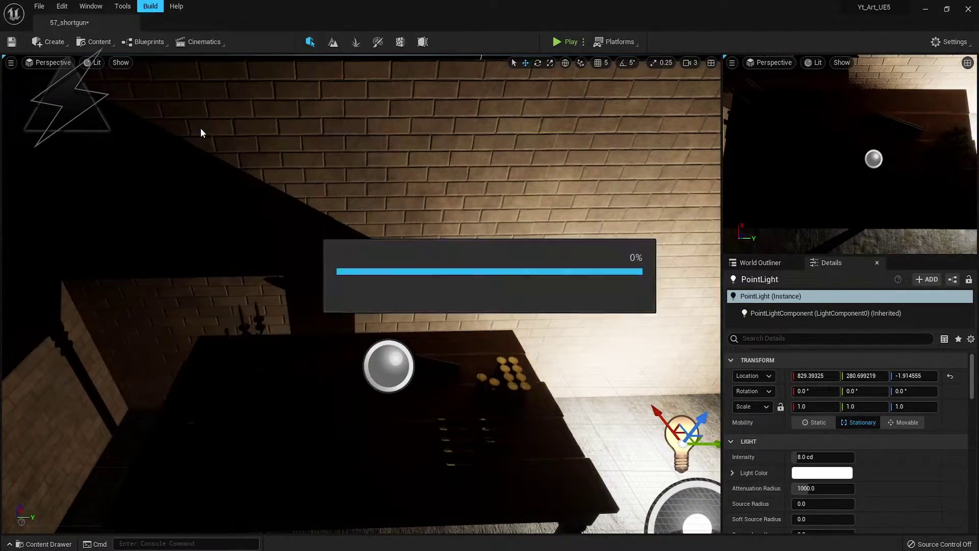
right_drag(551, 367, 509, 222)
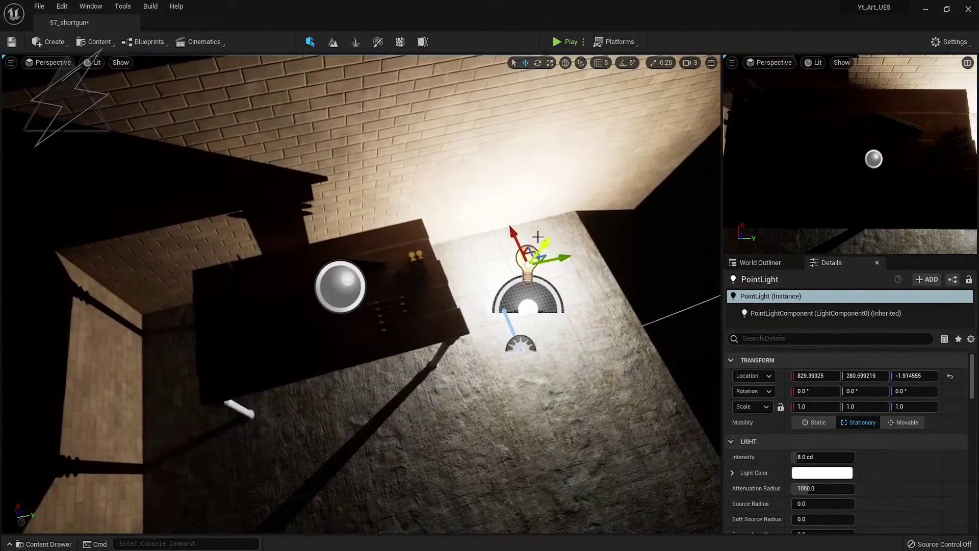
mouse_move(507, 216)
mouse_down()
mouse_move(550, 179)
mouse_move(541, 58)
mouse_up()
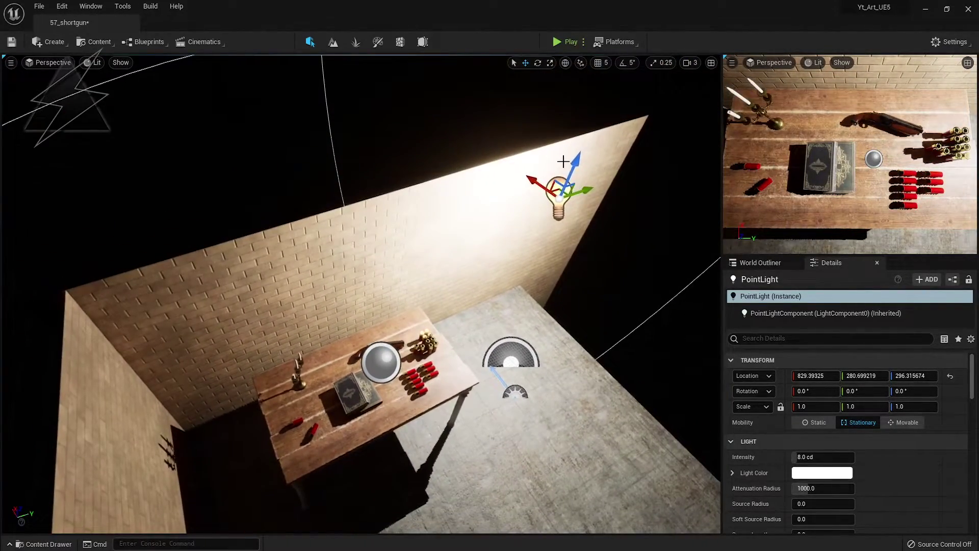
mouse_move(573, 194)
mouse_down()
mouse_move(614, 76)
mouse_move(506, 189)
mouse_move(570, 178)
mouse_up()
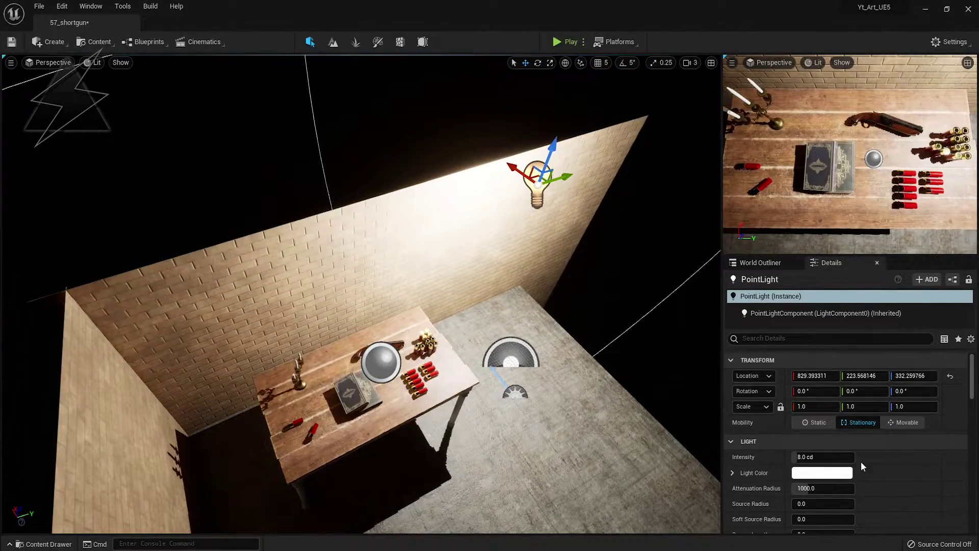
- Set the point light's Intensity to 4 cd
drag(826, 457, 816, 457)
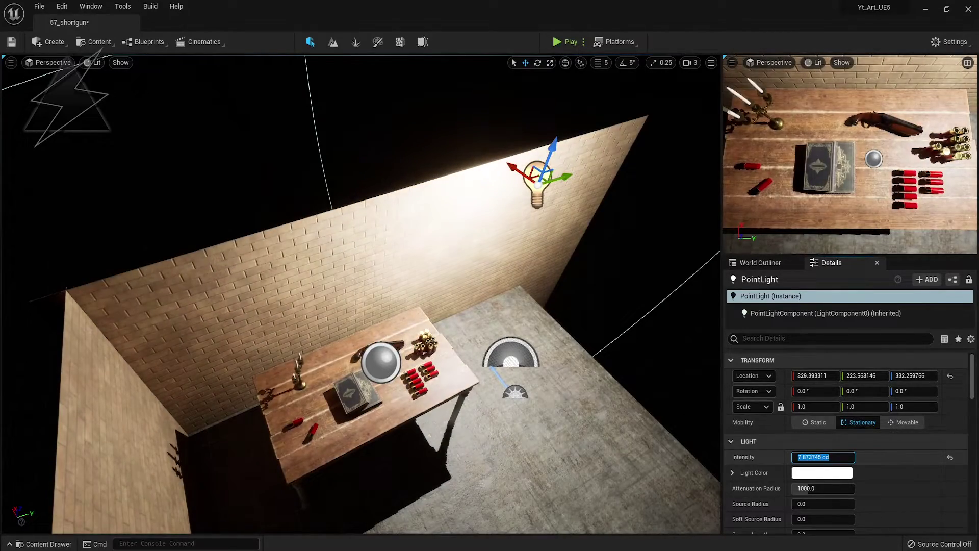
text(4)
key(Return)
text(.3933)
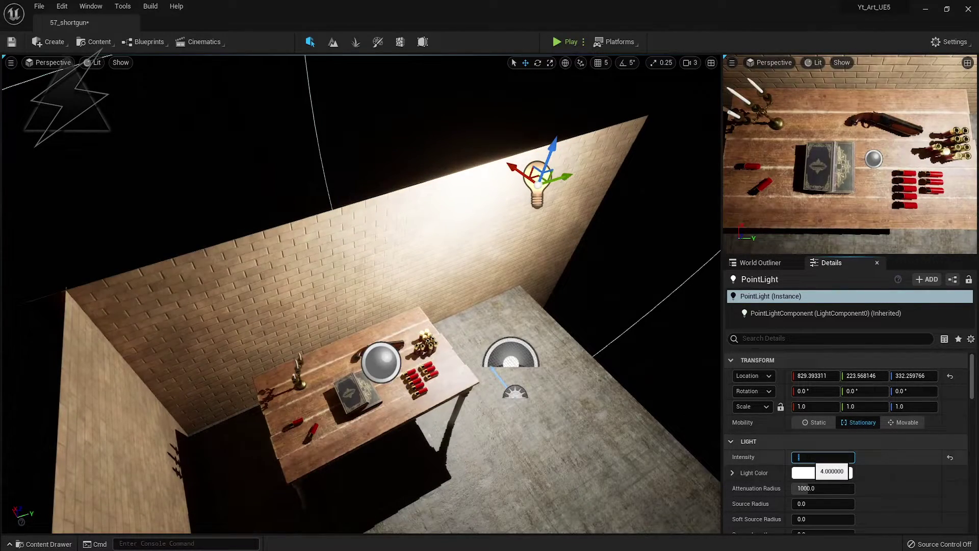
text(1)
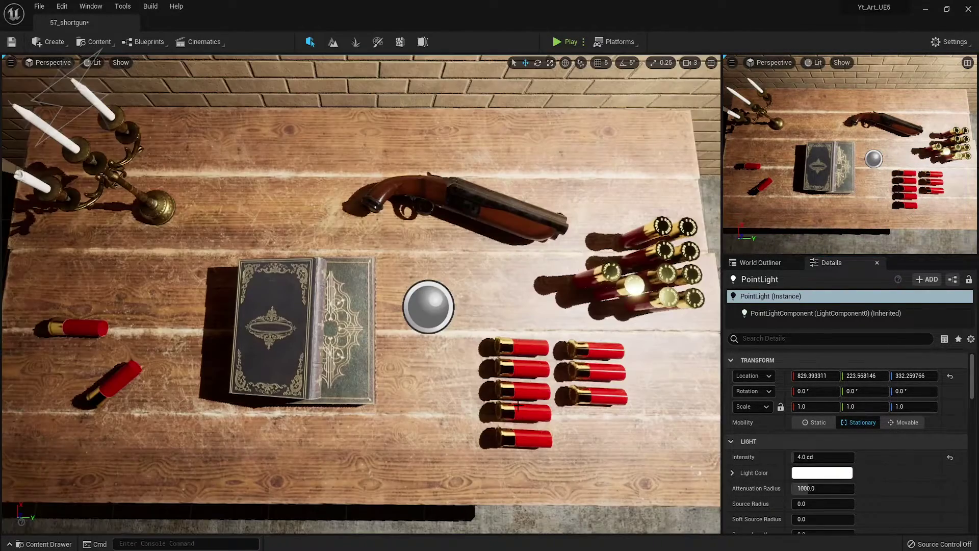
- Change the light colour to warm off-white FFF6E1
scroll(899, 491, down, 2)
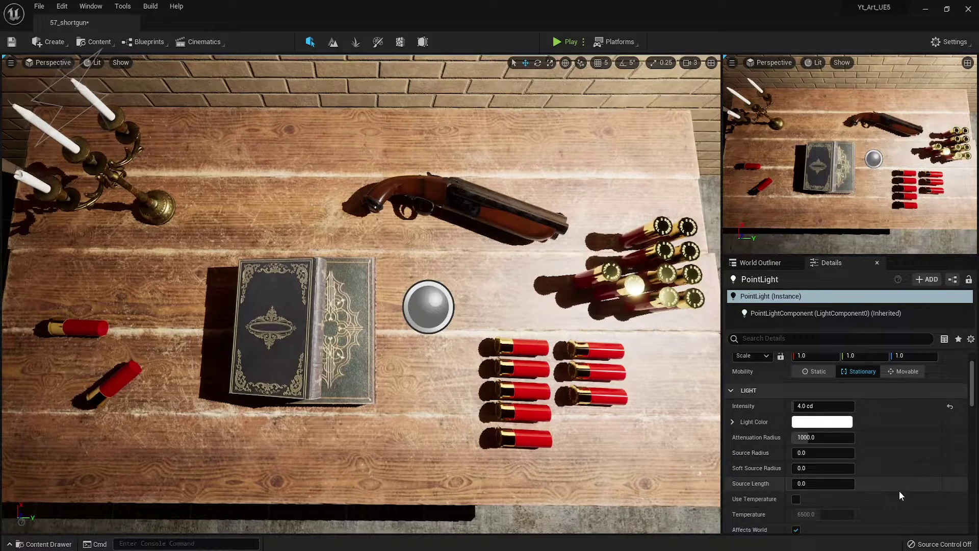
click(819, 423)
click(666, 375)
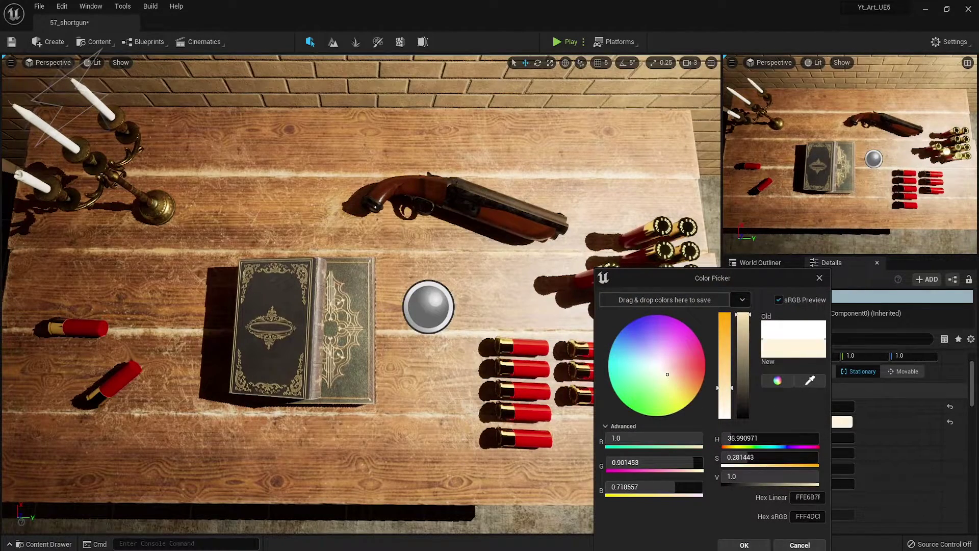
click(745, 544)
- Keep shadow casting on and reset Shadow Exponent to its default 2.0
scroll(872, 467, down, 2)
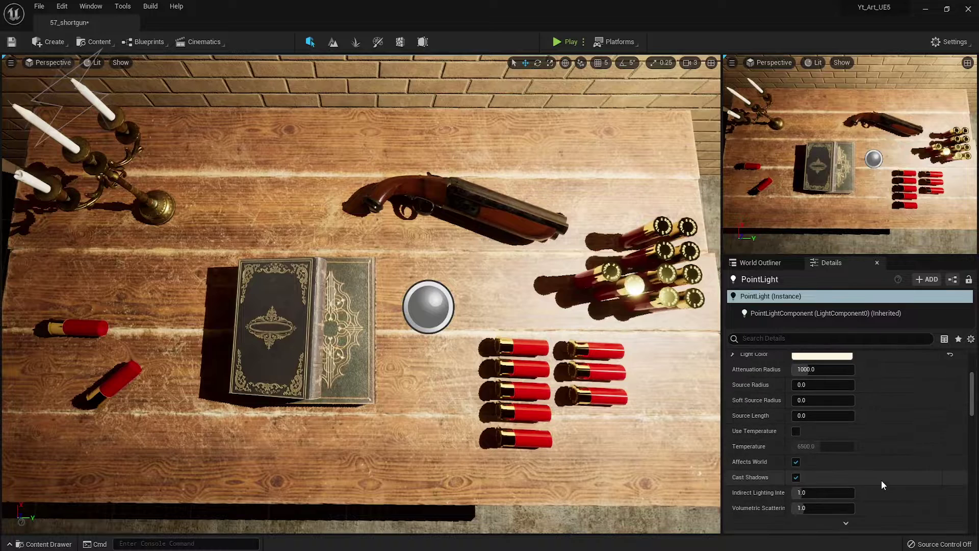
scroll(859, 454, down, 2)
scroll(890, 477, down, 2)
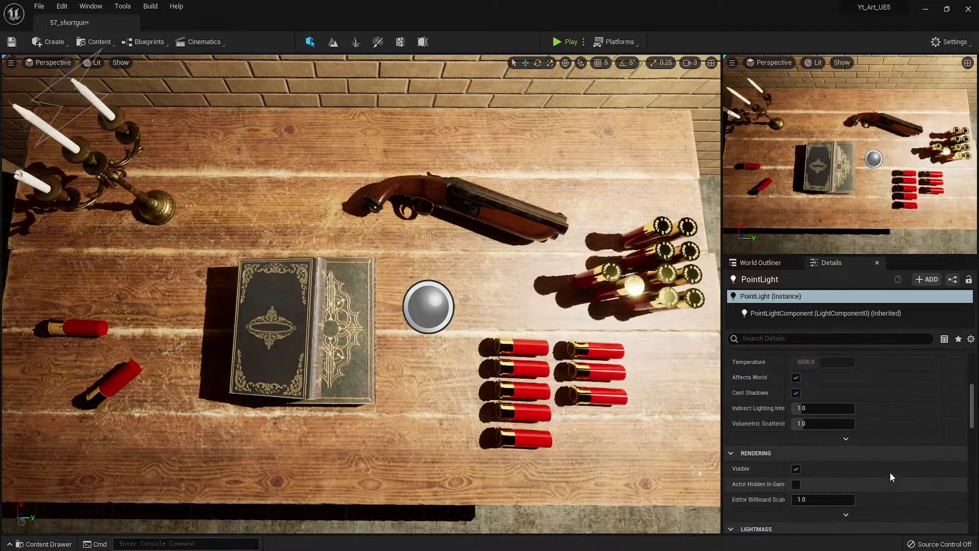
click(796, 393)
click(796, 393)
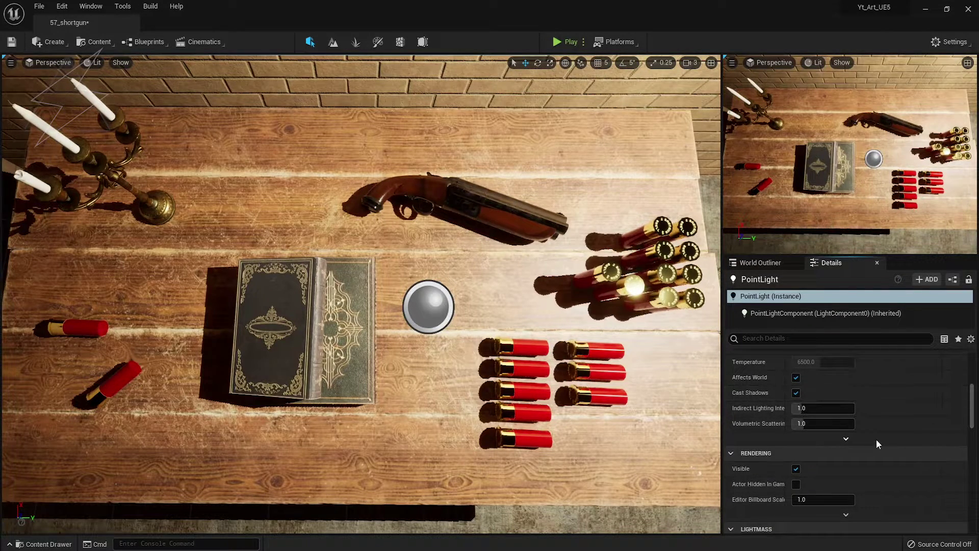
scroll(876, 439, down, 2)
scroll(876, 439, down, 1)
scroll(879, 445, down, 2)
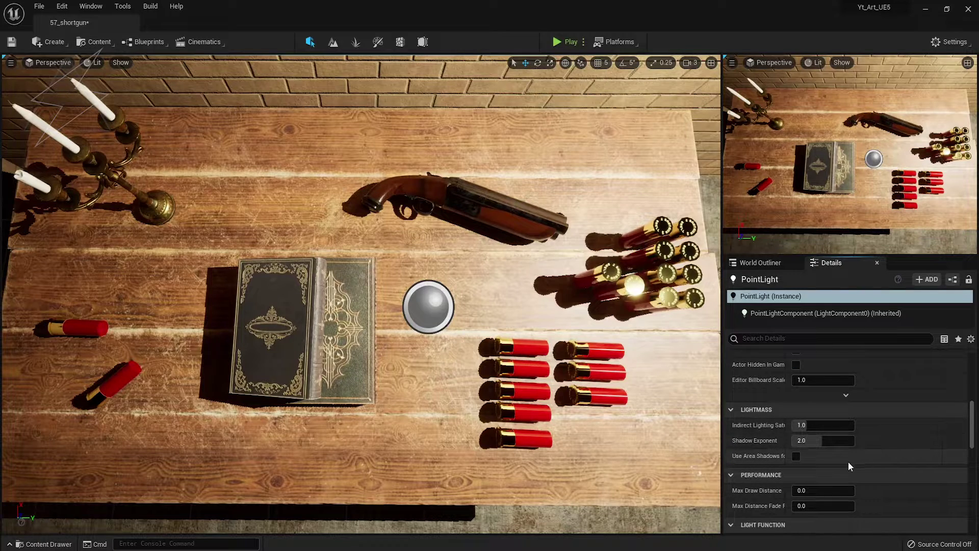
click(950, 441)
- Enable Distance Field Shadows on the point light
scroll(883, 455, down, 2)
scroll(855, 466, down, 1)
scroll(903, 477, down, 1)
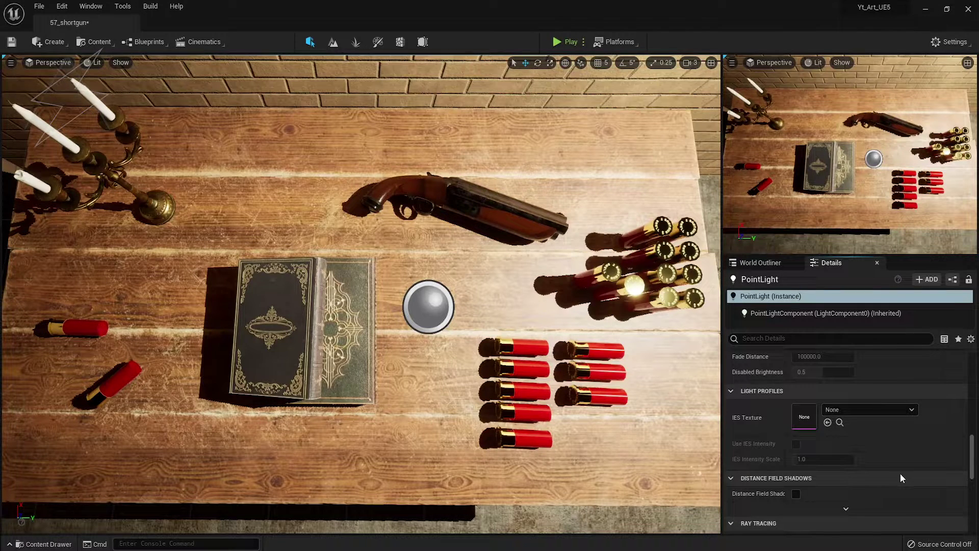
scroll(901, 473, down, 2)
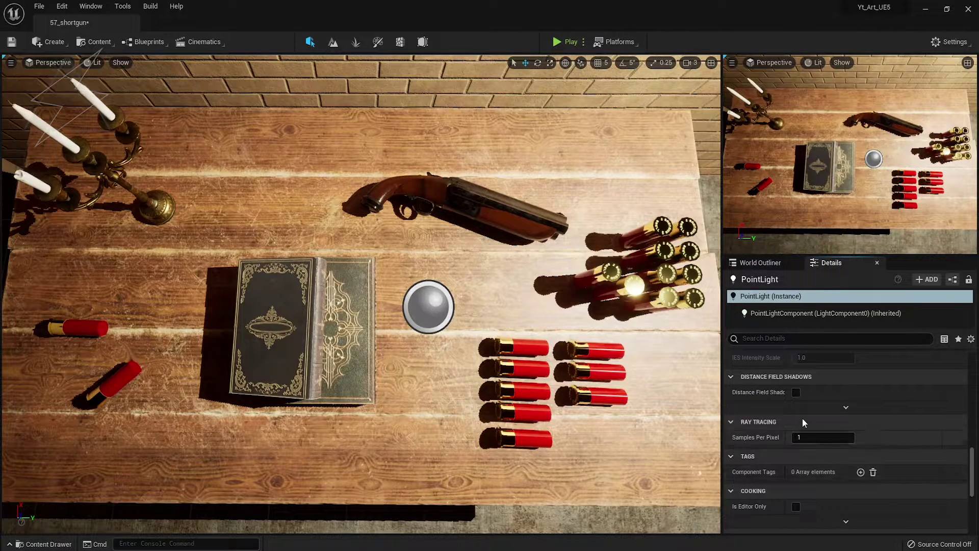
click(796, 393)
drag(786, 393, 809, 393)
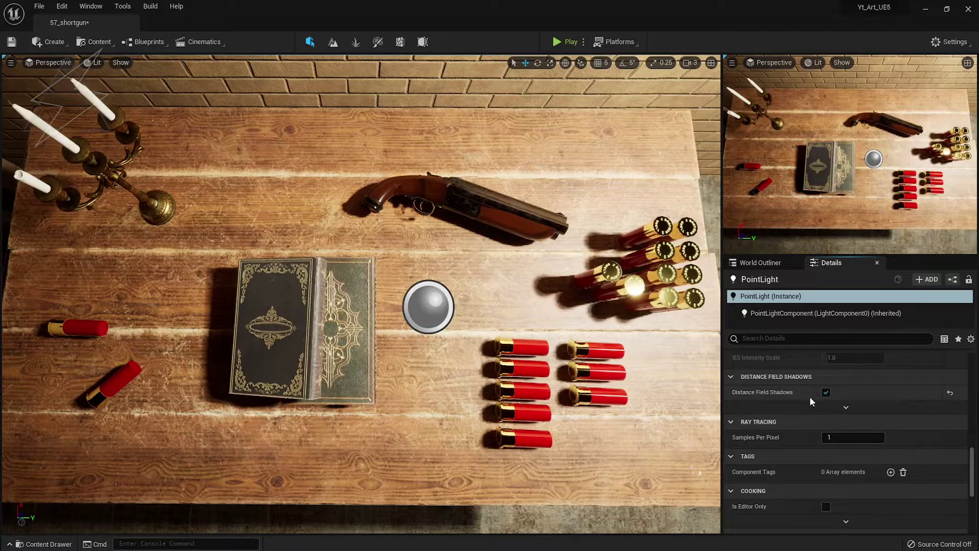
scroll(876, 473, down, 2)
scroll(870, 475, down, 2)
scroll(871, 475, down, 2)
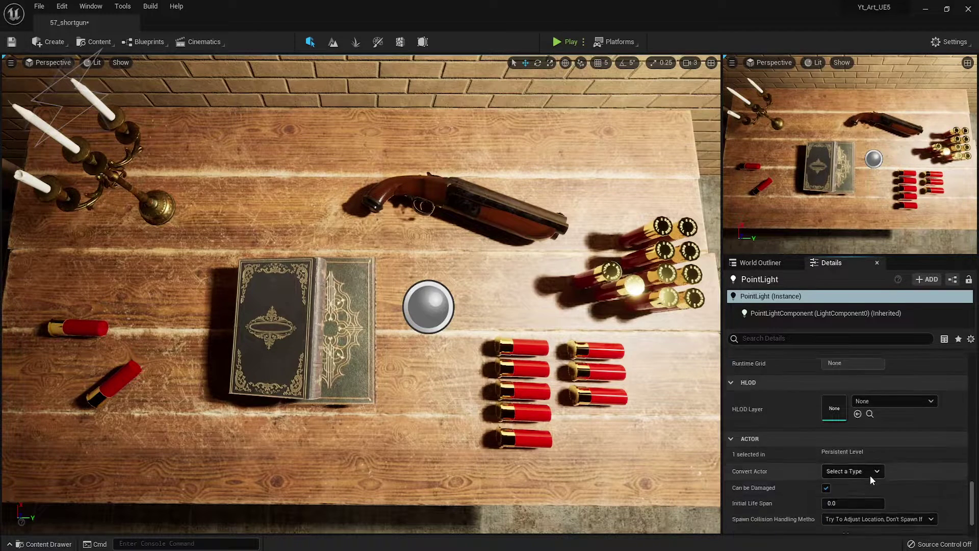
- Slide the point light sideways along Y and raise it higher along the back wall
drag(972, 497, 972, 360)
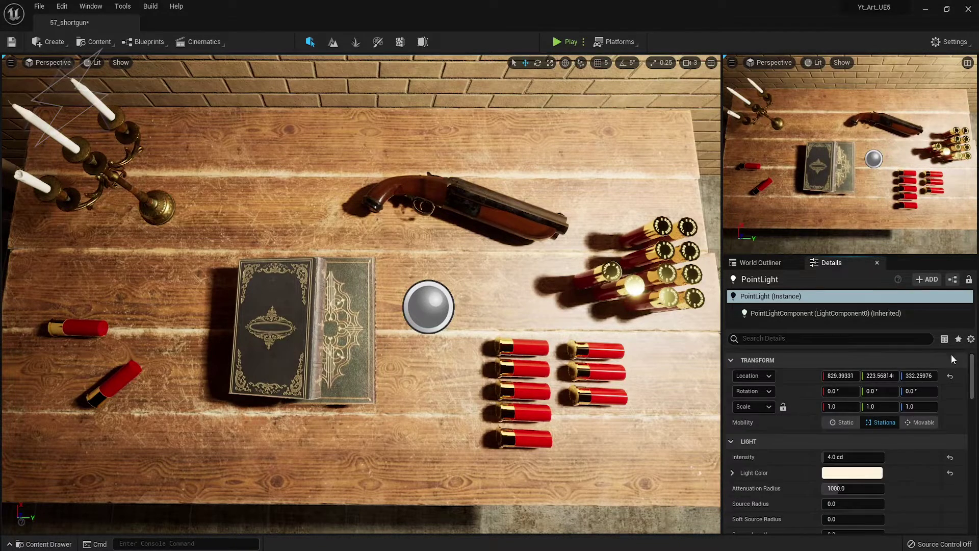
scroll(459, 255, down, 5)
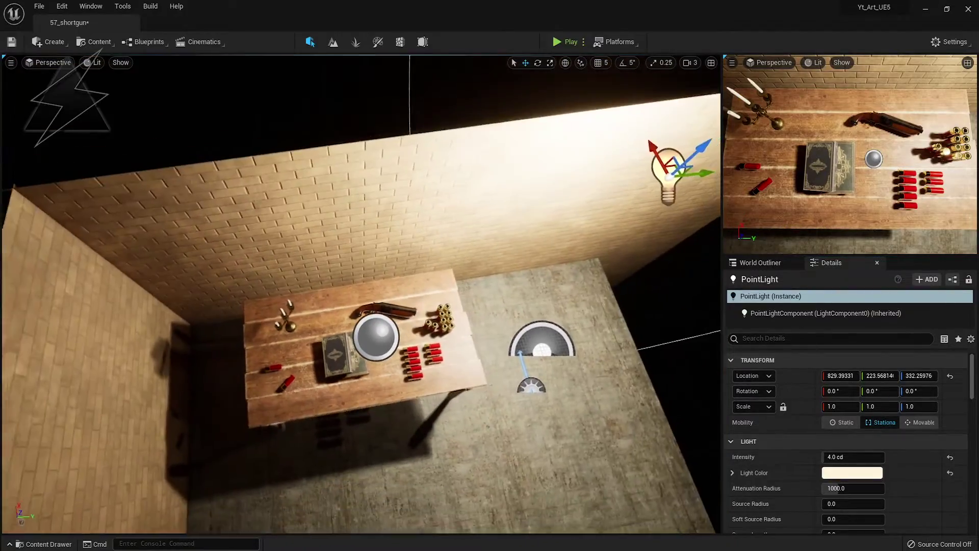
drag(628, 197, 564, 208)
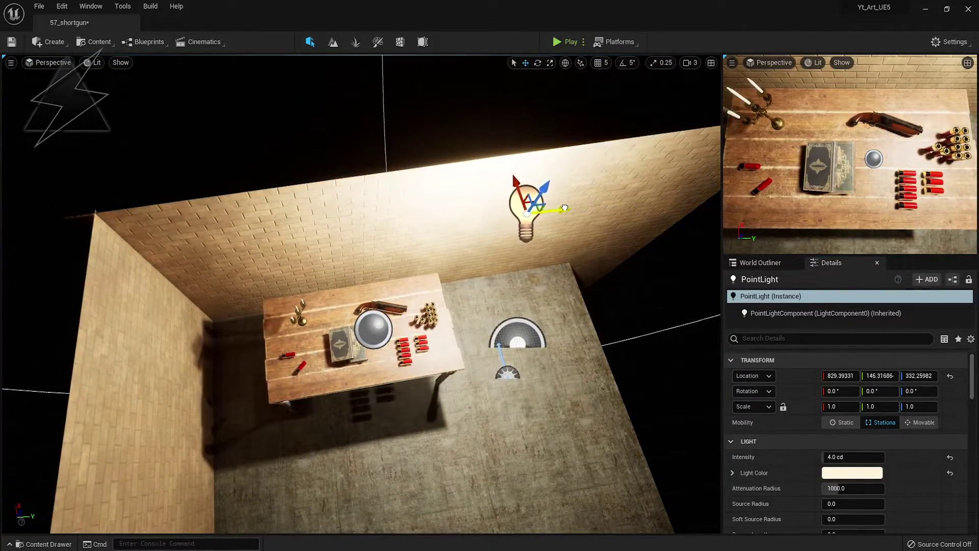
scroll(570, 206, up, 5)
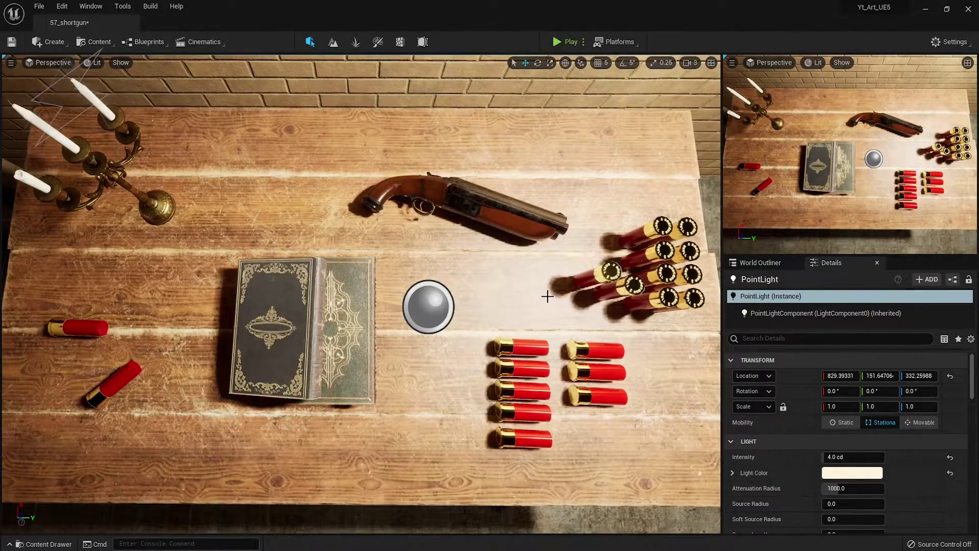
scroll(547, 296, down, 5)
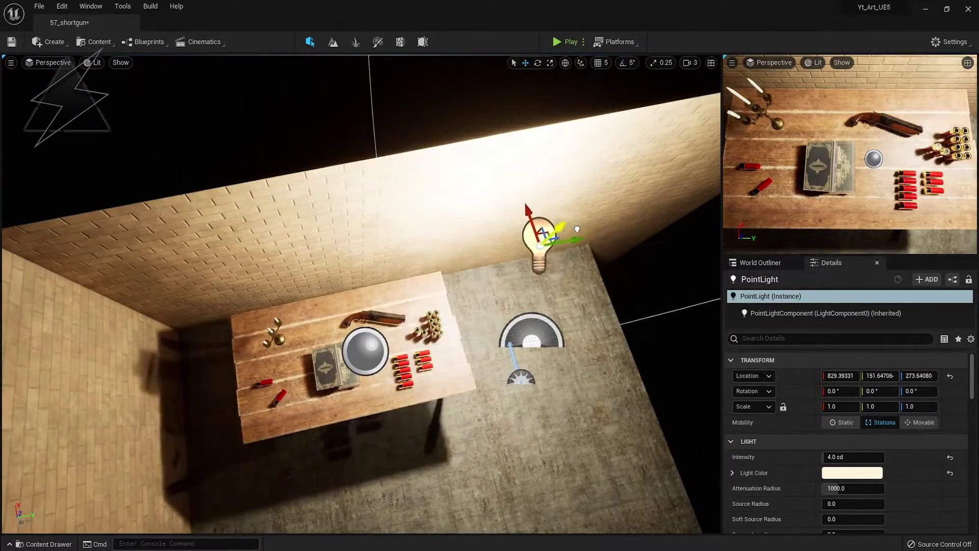
drag(603, 194, 609, 164)
scroll(606, 134, down, 5)
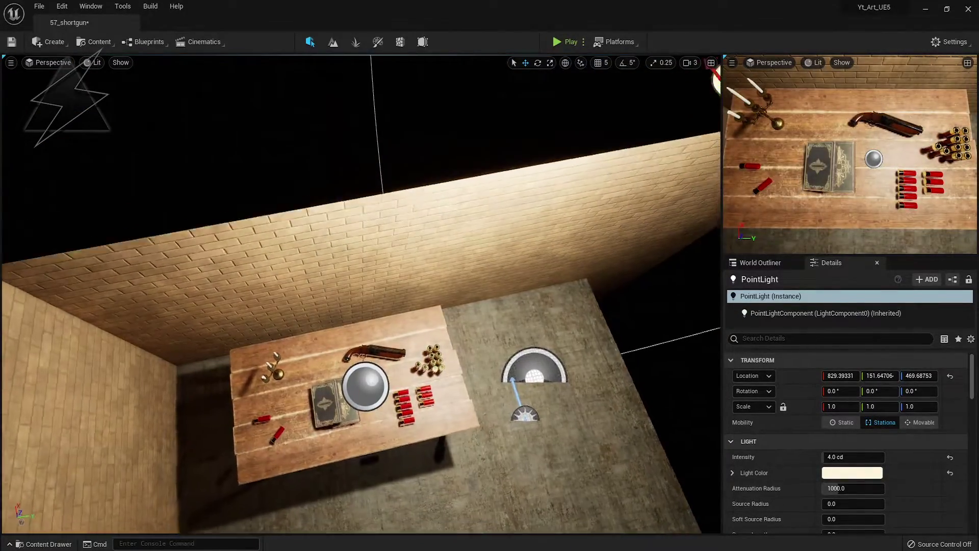
drag(505, 179, 575, 61)
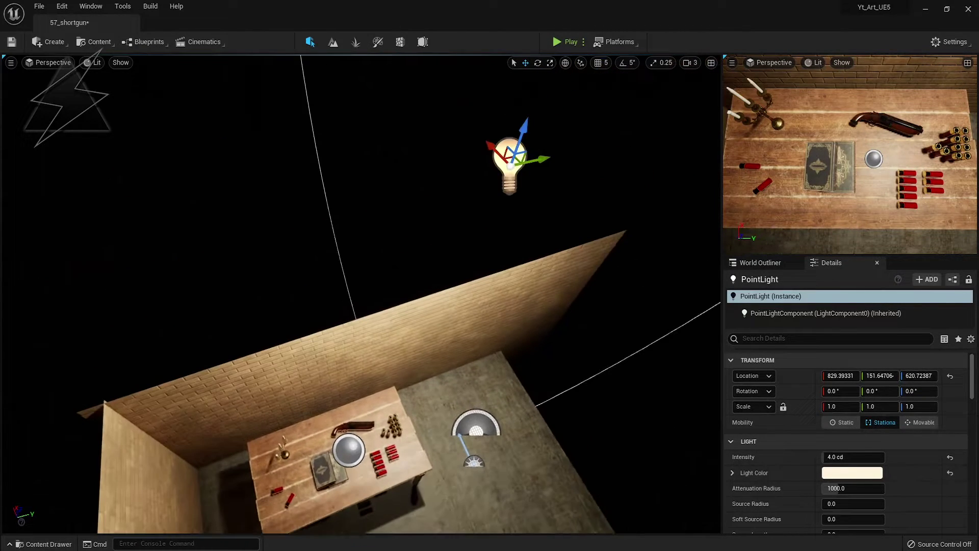
- Lower the light to Z 368.47 and set its attenuation radius to roughly 800
drag(846, 489, 806, 488)
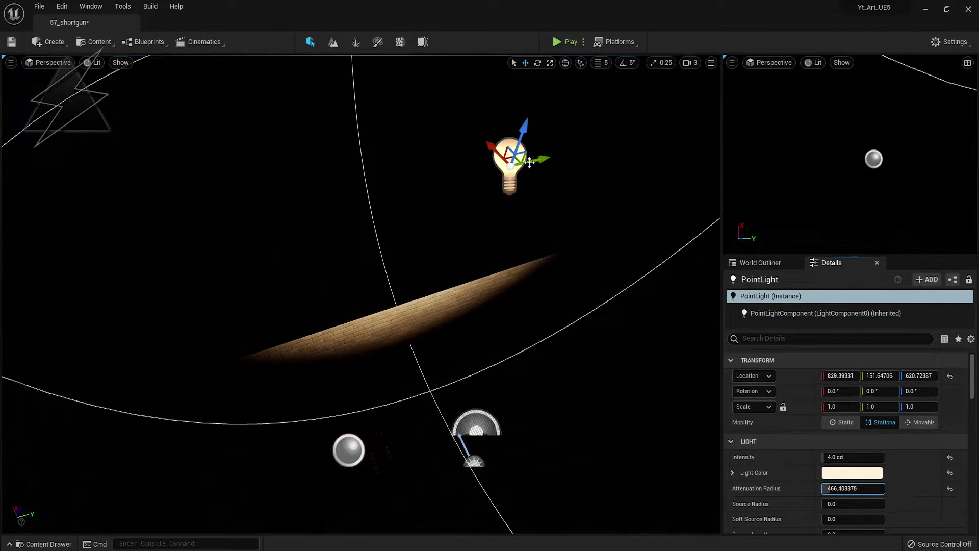
drag(521, 135, 477, 304)
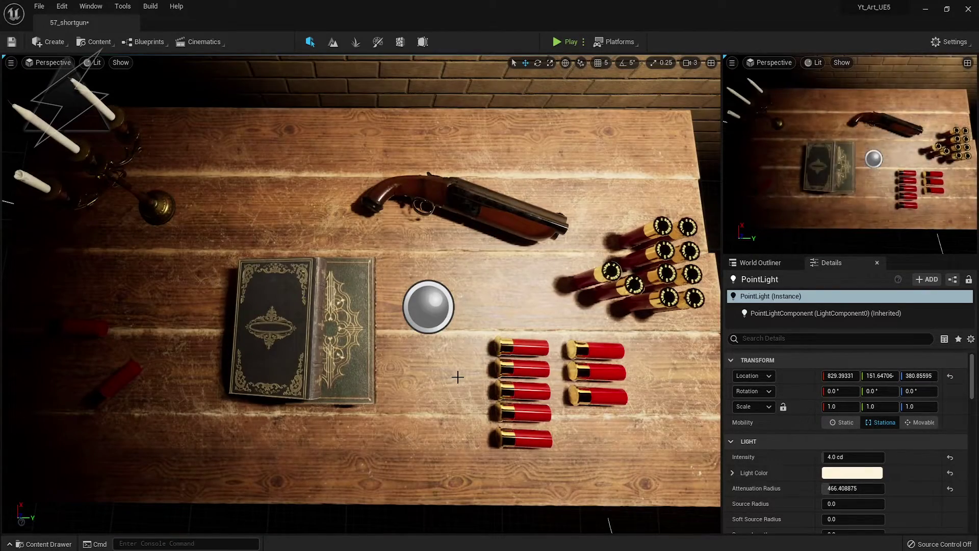
scroll(576, 403, down, 5)
drag(688, 108, 676, 122)
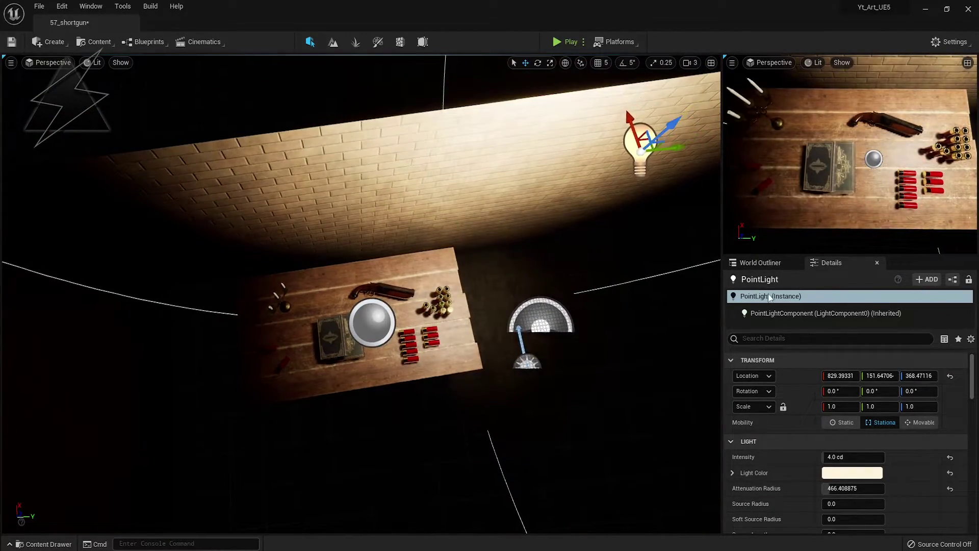
drag(832, 488, 862, 488)
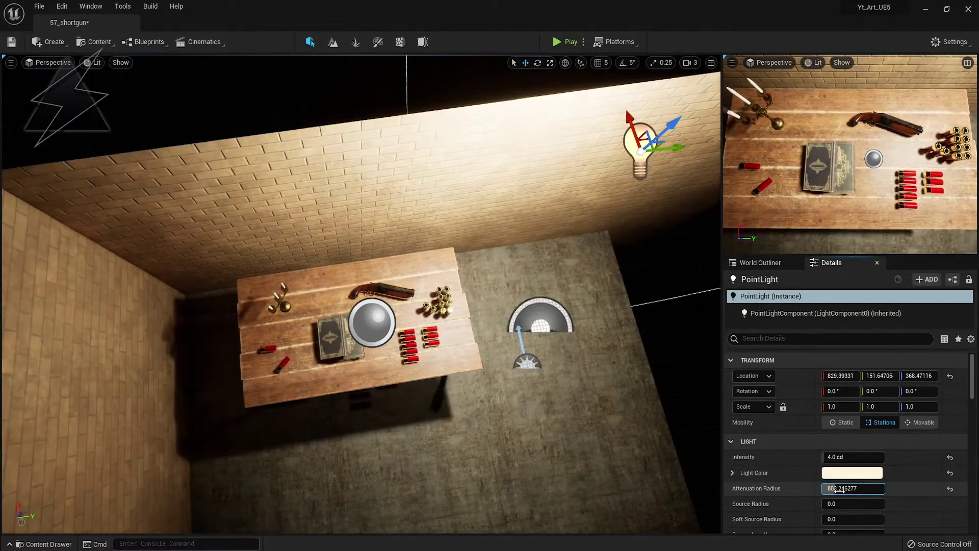
- Make the viewport fill the whole screen and tilt the view up over the lit tabletop props
key(F11)
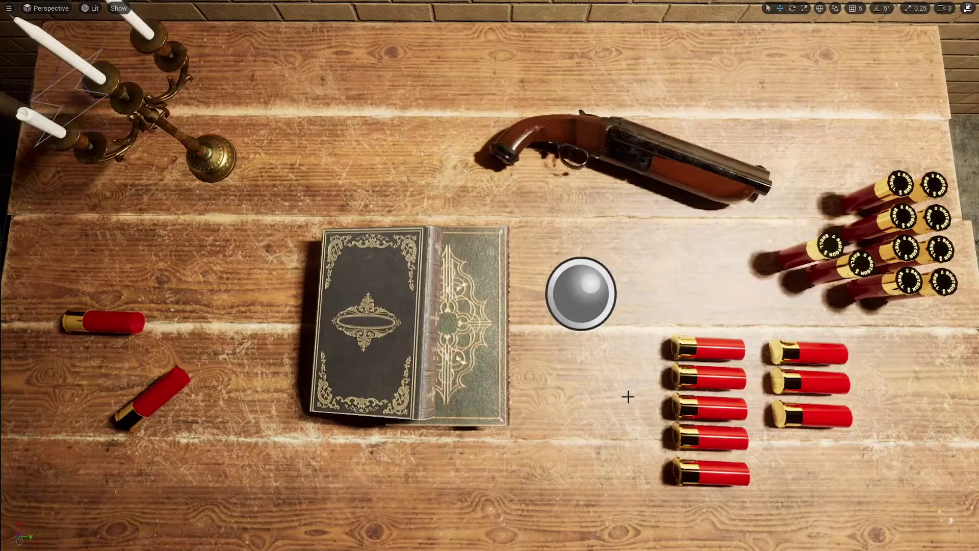
right_drag(628, 396, 621, 382)
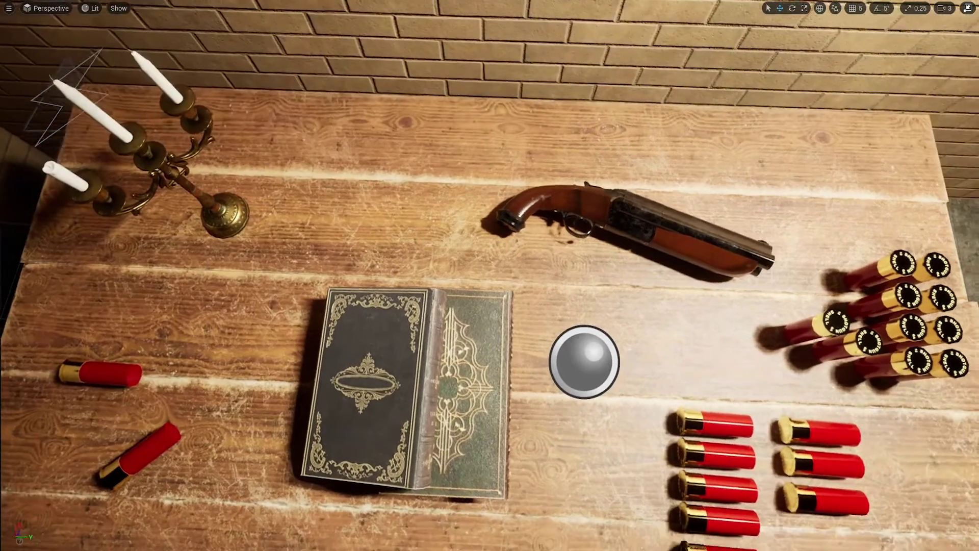